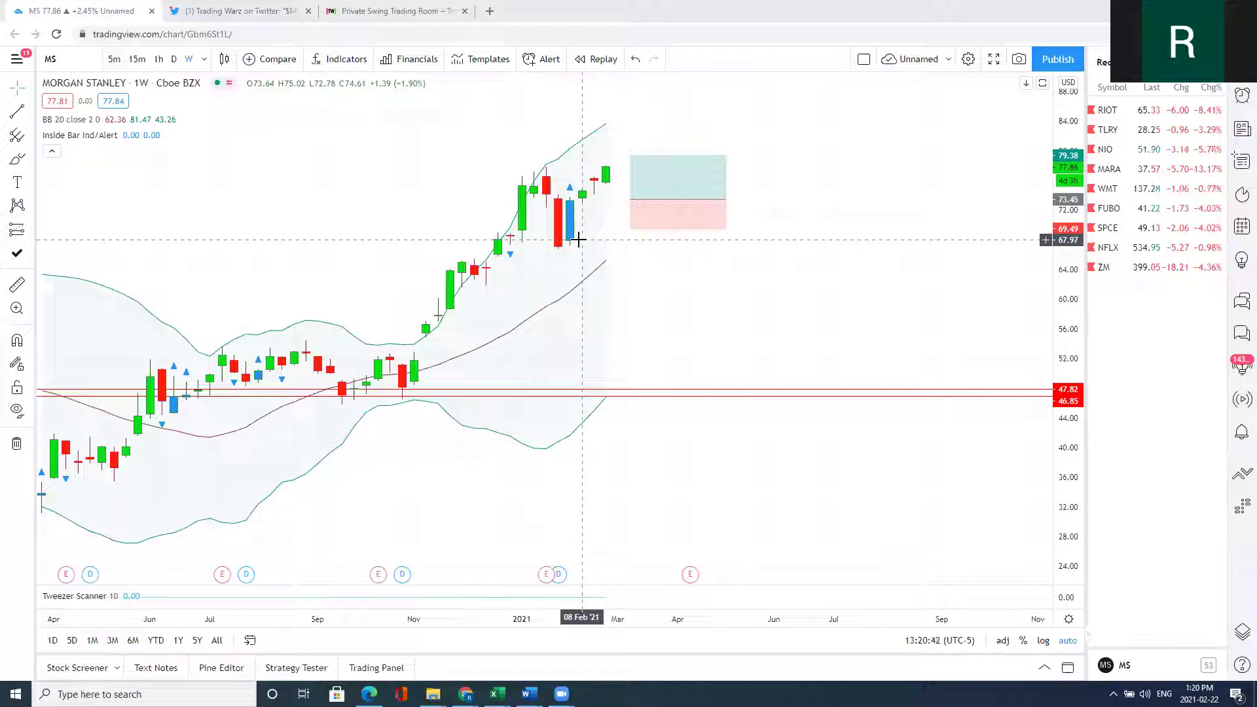
- Enlarge the '*WINNER* $MS hitting first targets' tweet image: entry 73.45, stop 69.49, target 77.40
scroll(576, 242, "down", 3)
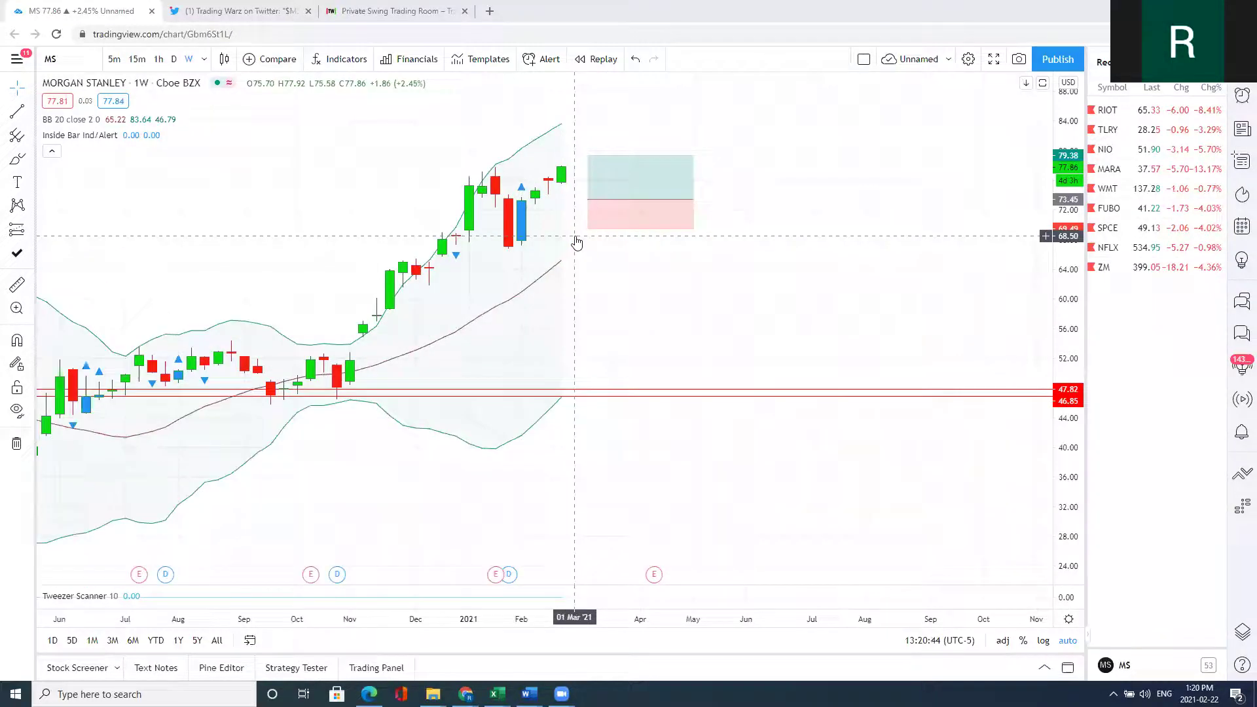
scroll(576, 242, "down", 2)
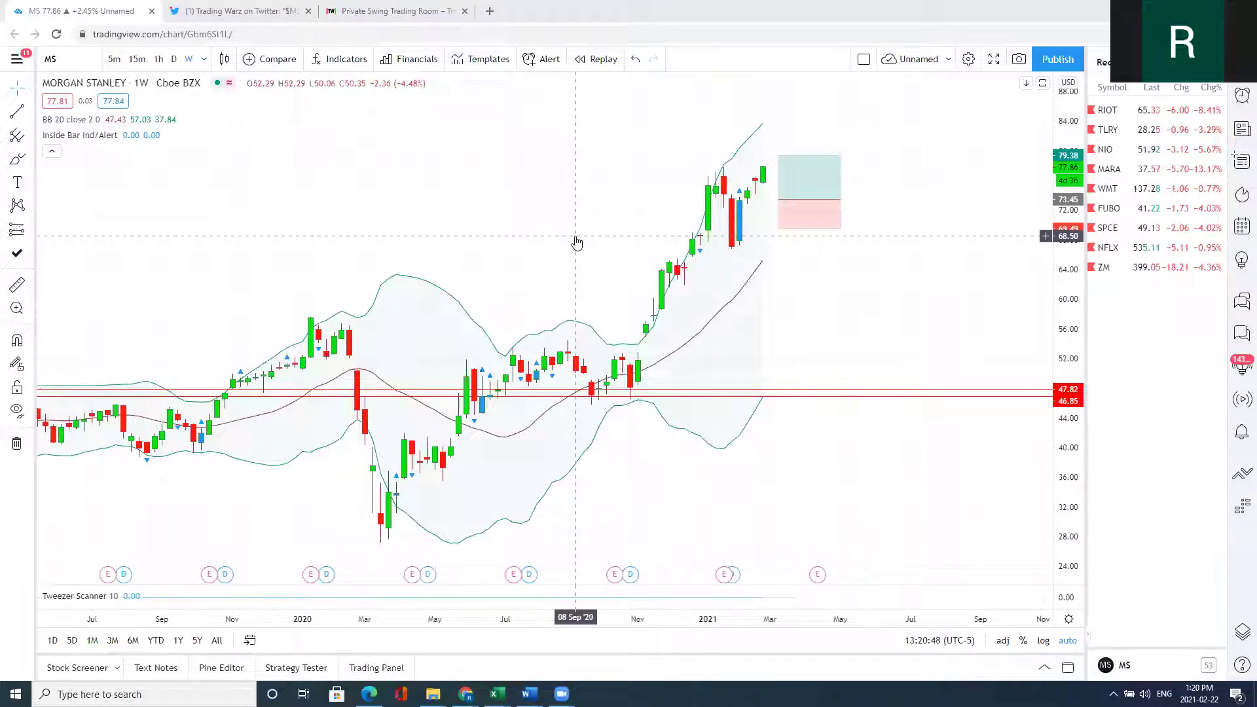
scroll(576, 242, "down", 1)
scroll(576, 242, "down", 1)
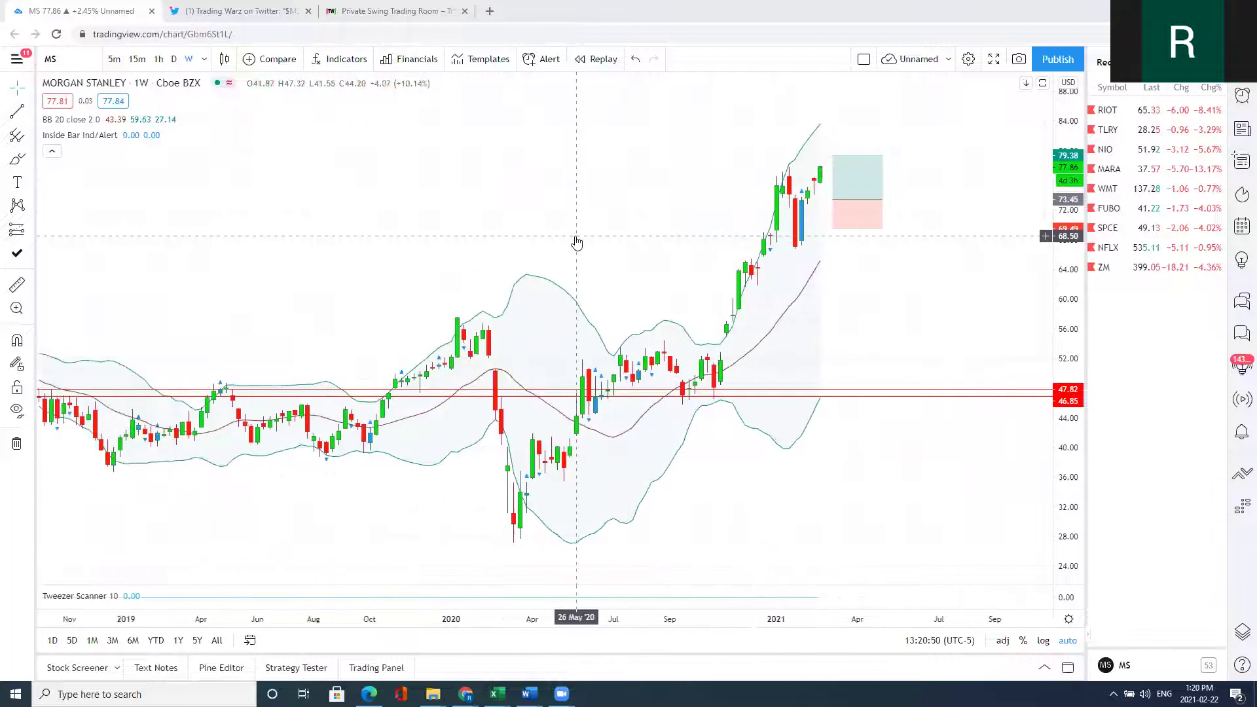
scroll(576, 242, "down", 1)
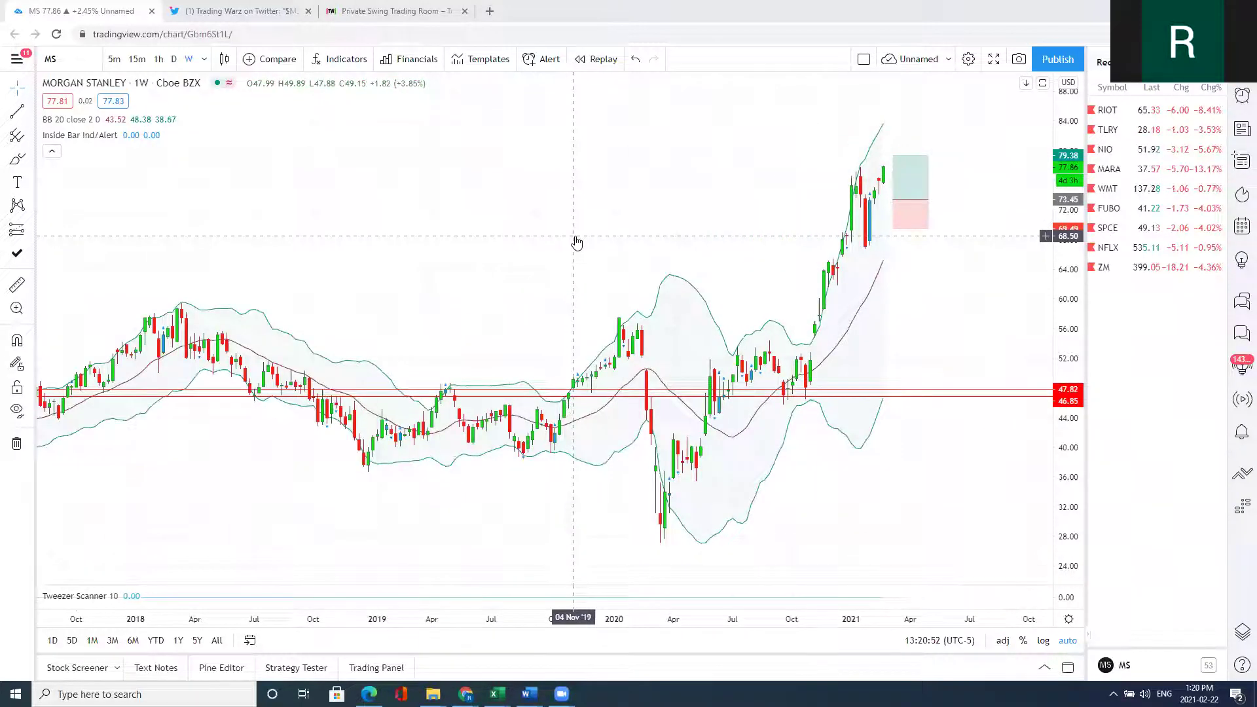
scroll(576, 242, "up", 4)
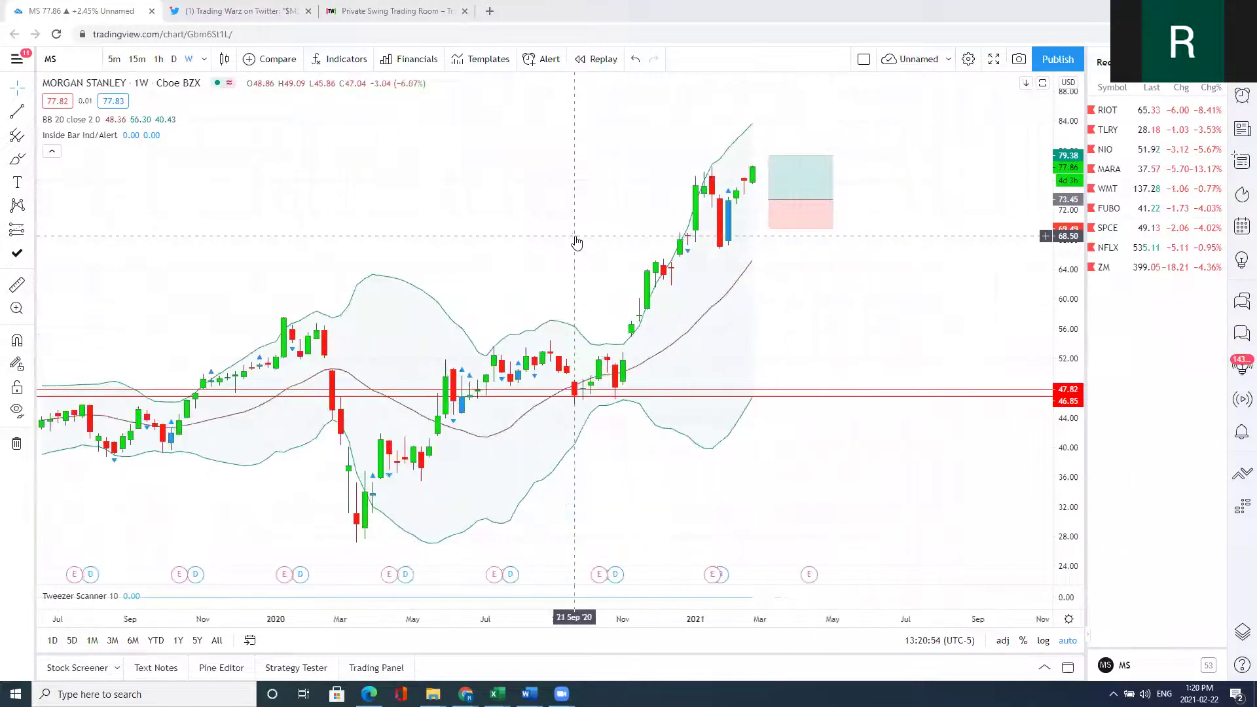
scroll(576, 242, "up", 1)
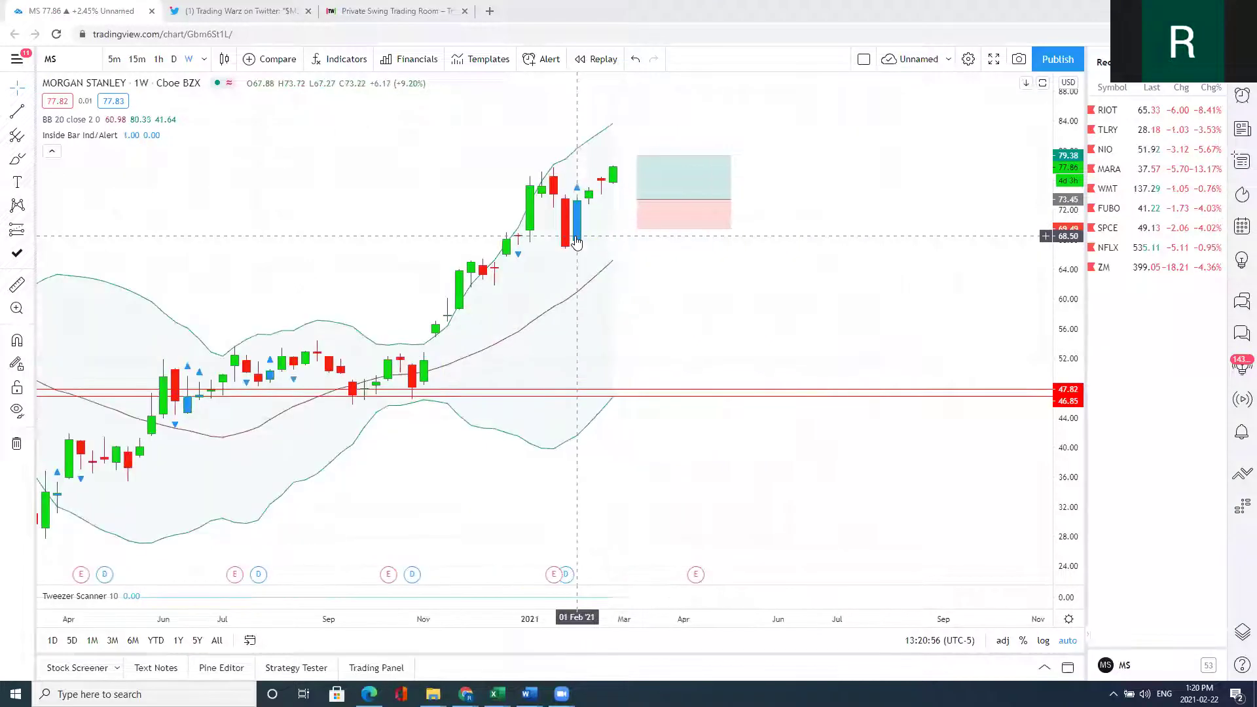
scroll(575, 242, "down", 1)
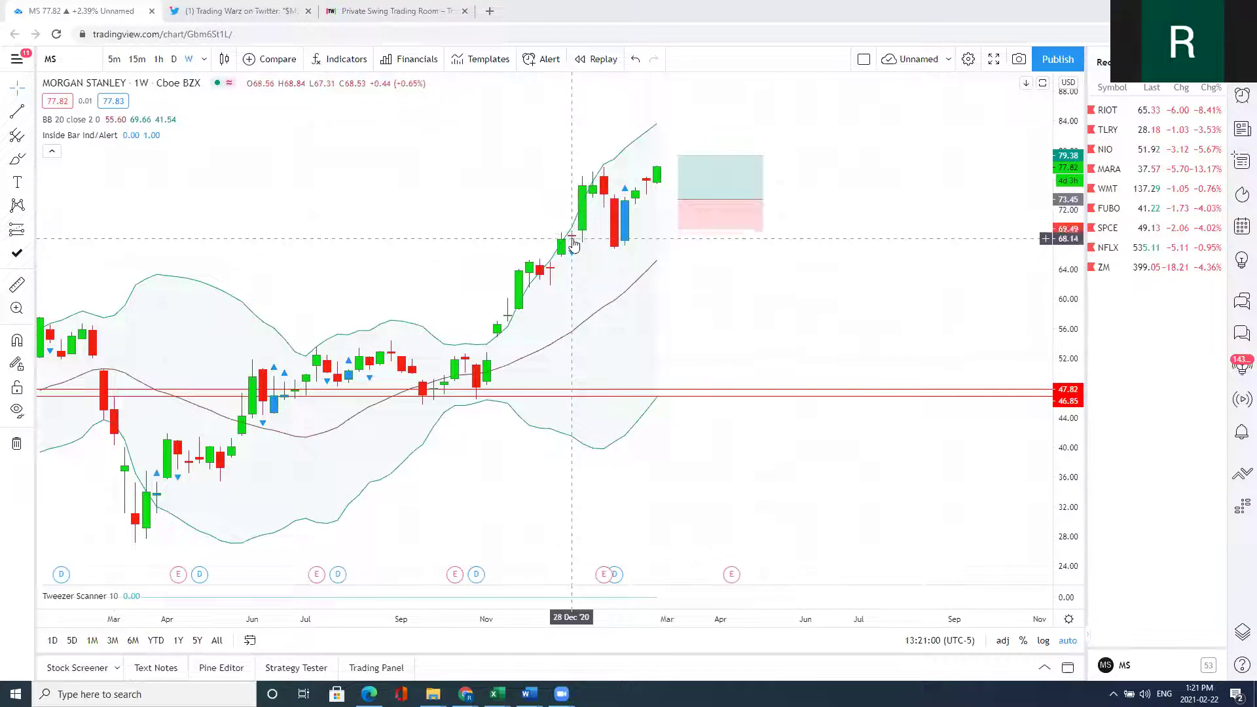
scroll(570, 271, "up", 1)
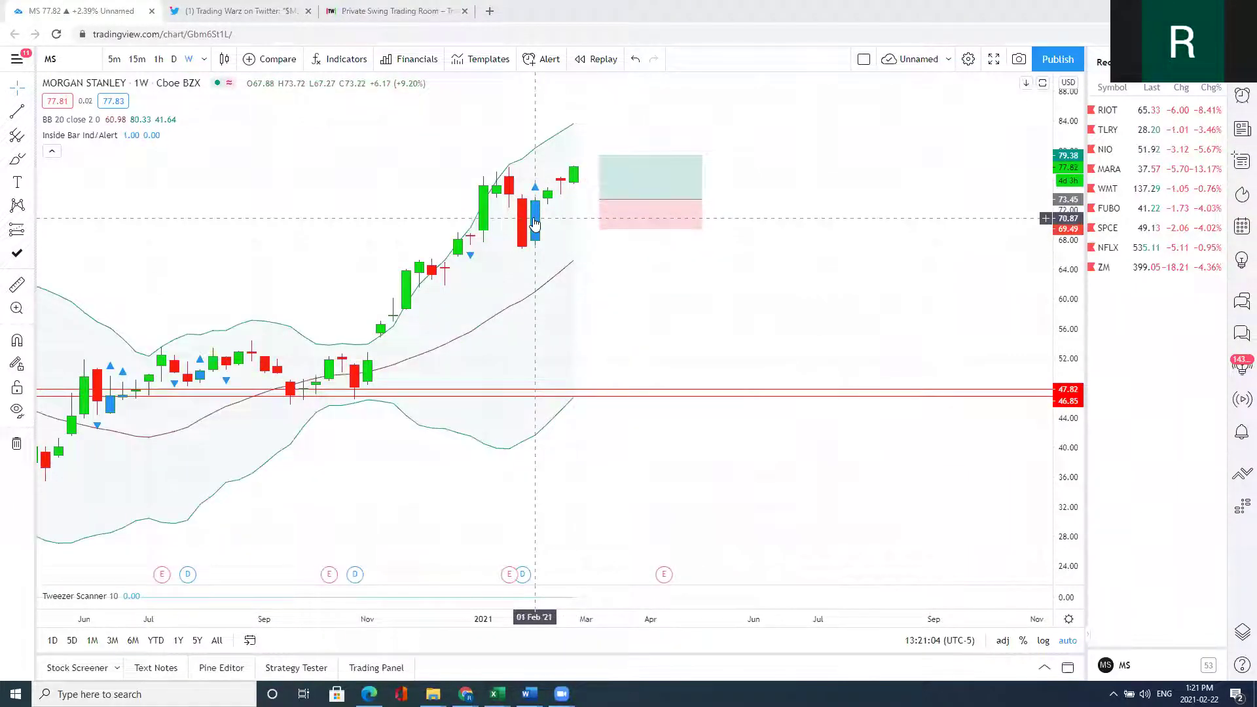
scroll(547, 289, "up", 1)
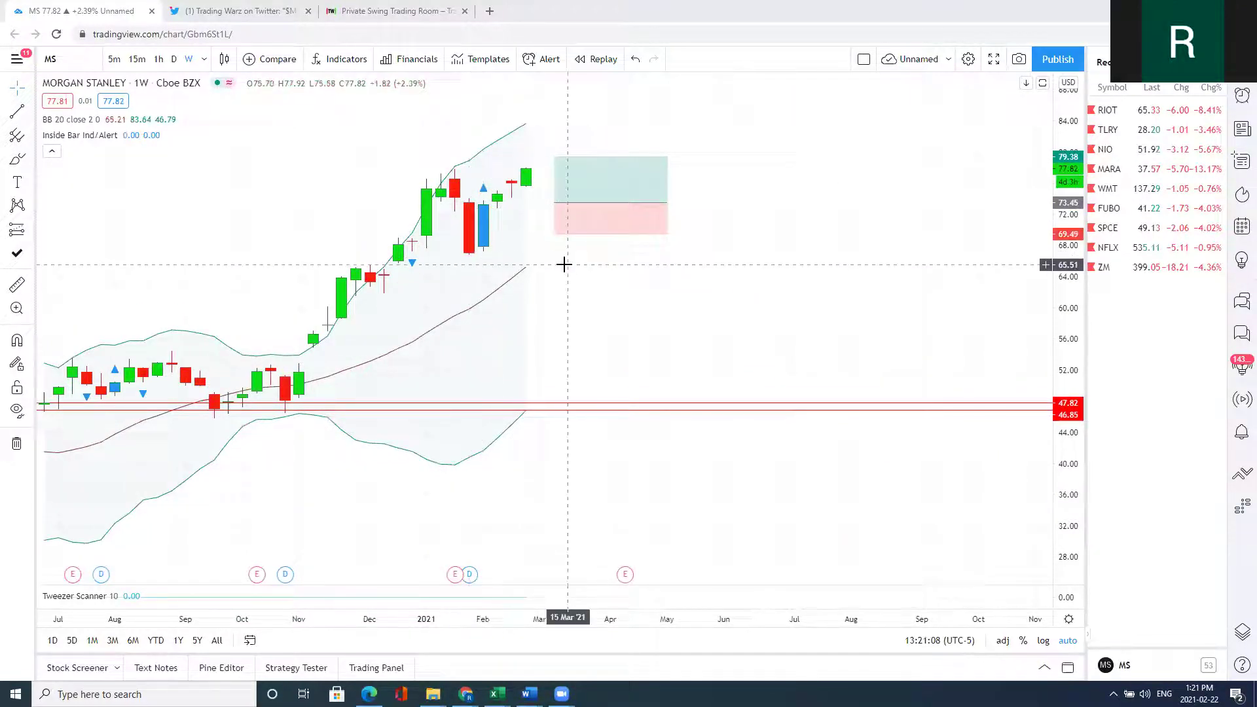
scroll(564, 264, "up", 1)
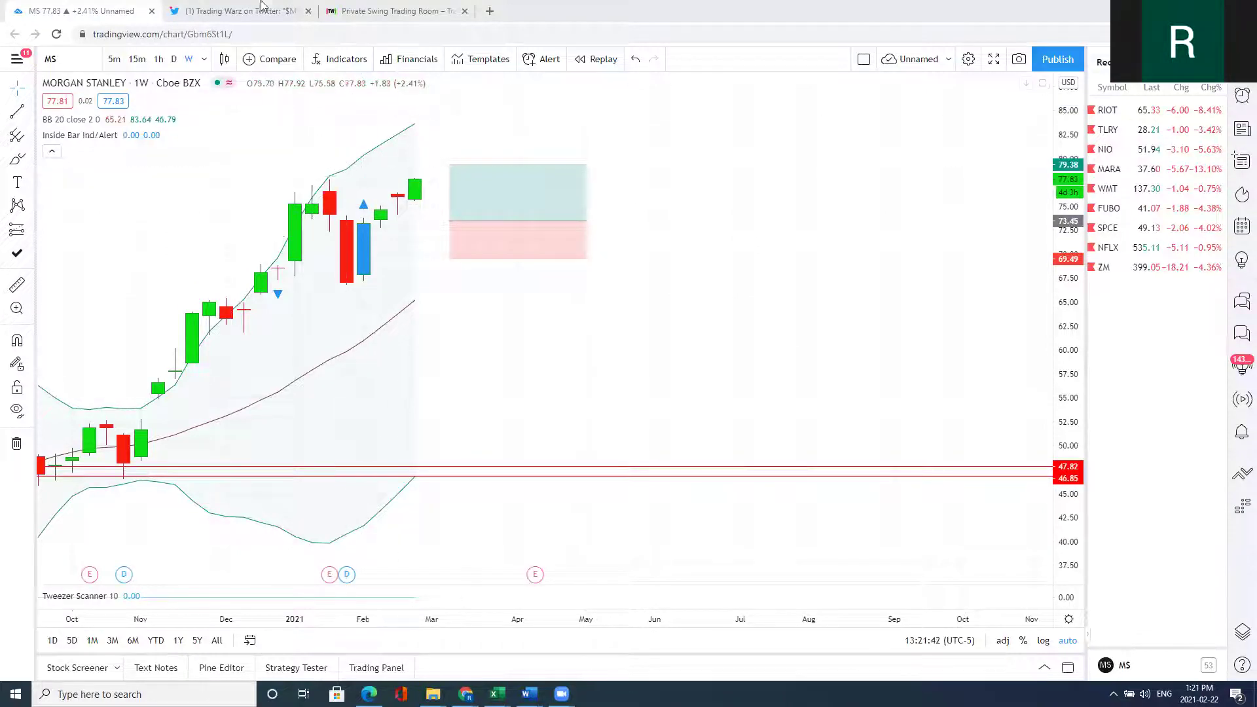
left_click(279, 12)
left_click(571, 286)
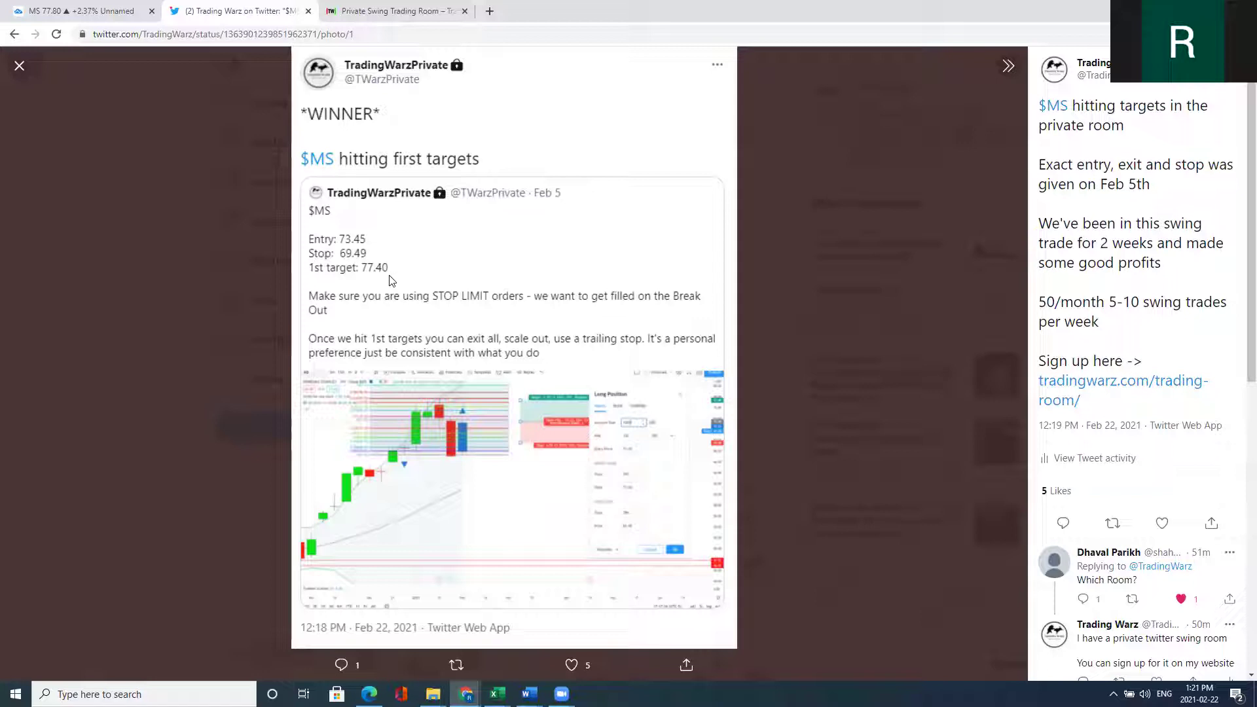
- Return to the weekly Morgan Stanley chart and pan back to the recent bars and position box
left_click(85, 10)
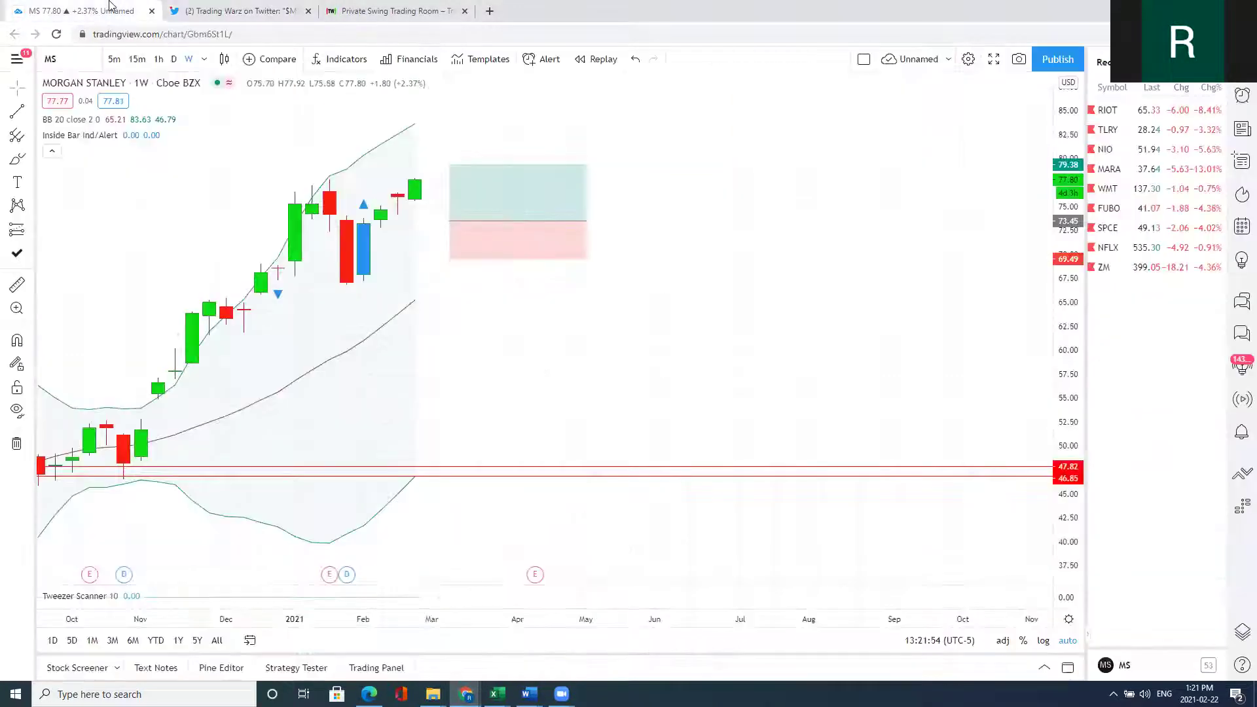
left_click_drag(703, 343, 965, 342)
left_click_drag(390, 177, 844, 170)
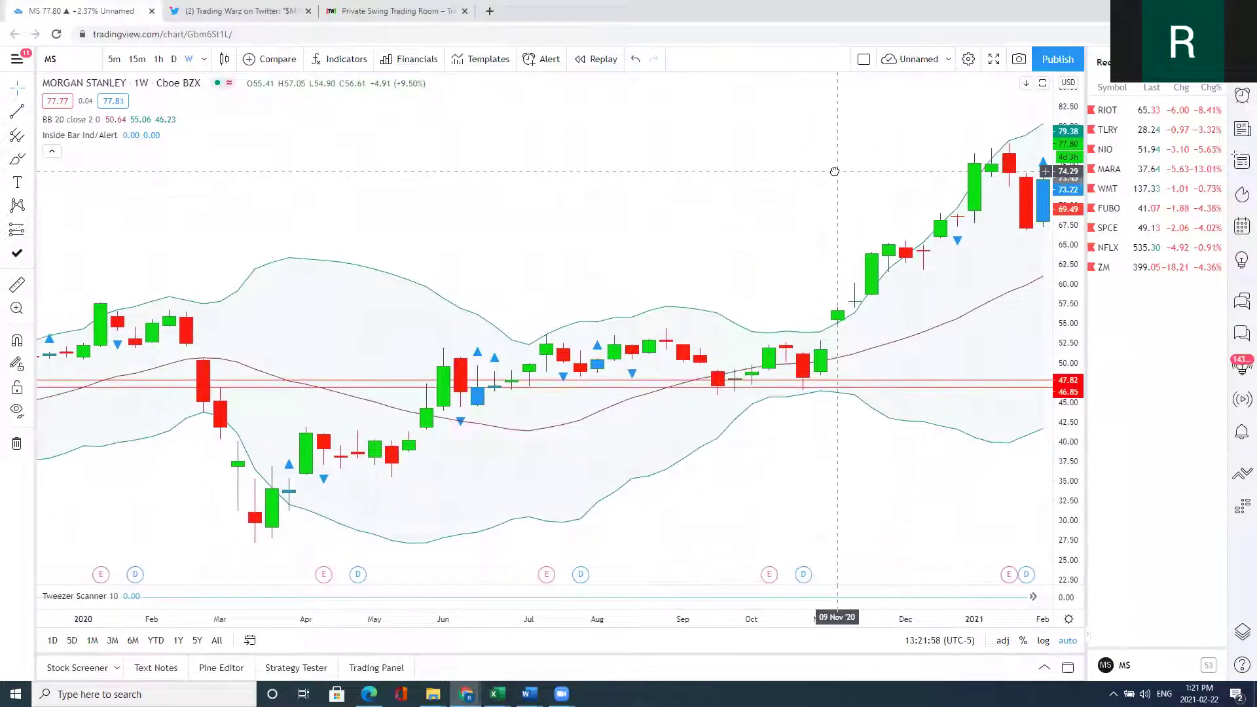
scroll(639, 491, "up", 3)
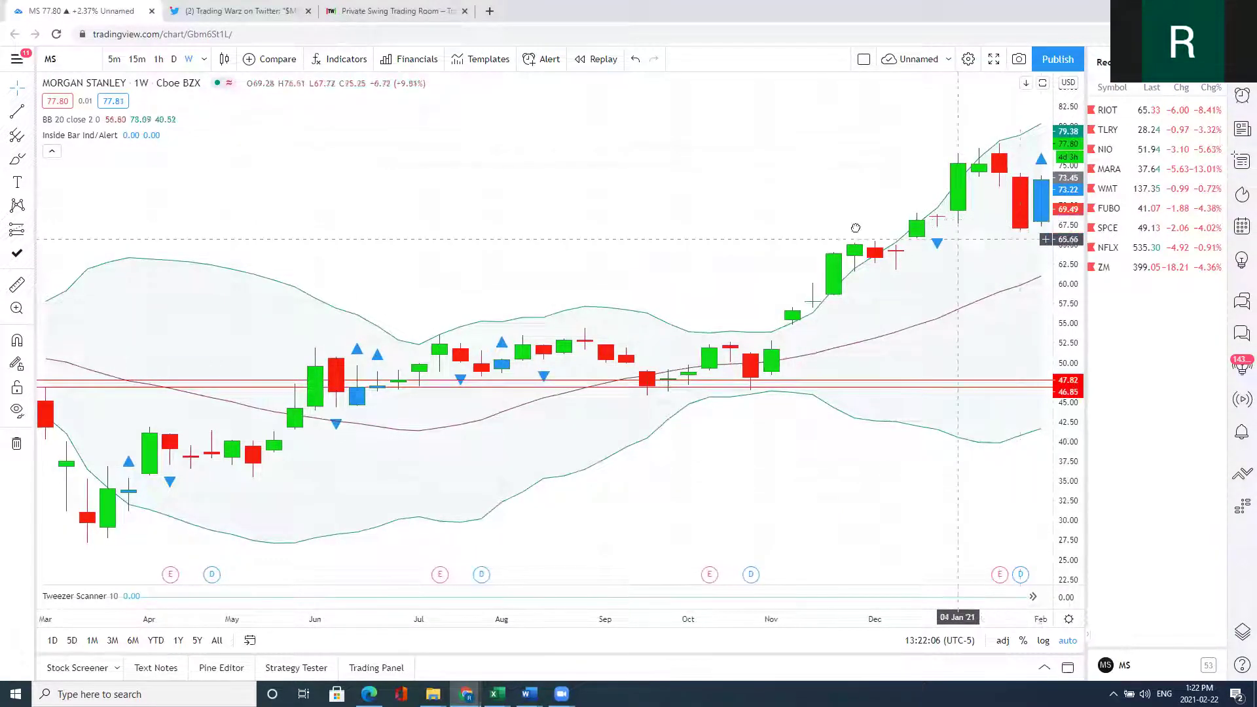
left_click_drag(970, 208, 488, 218)
- Lower the long-position box's profit target from 79.38 to about 77.50
left_click(609, 196)
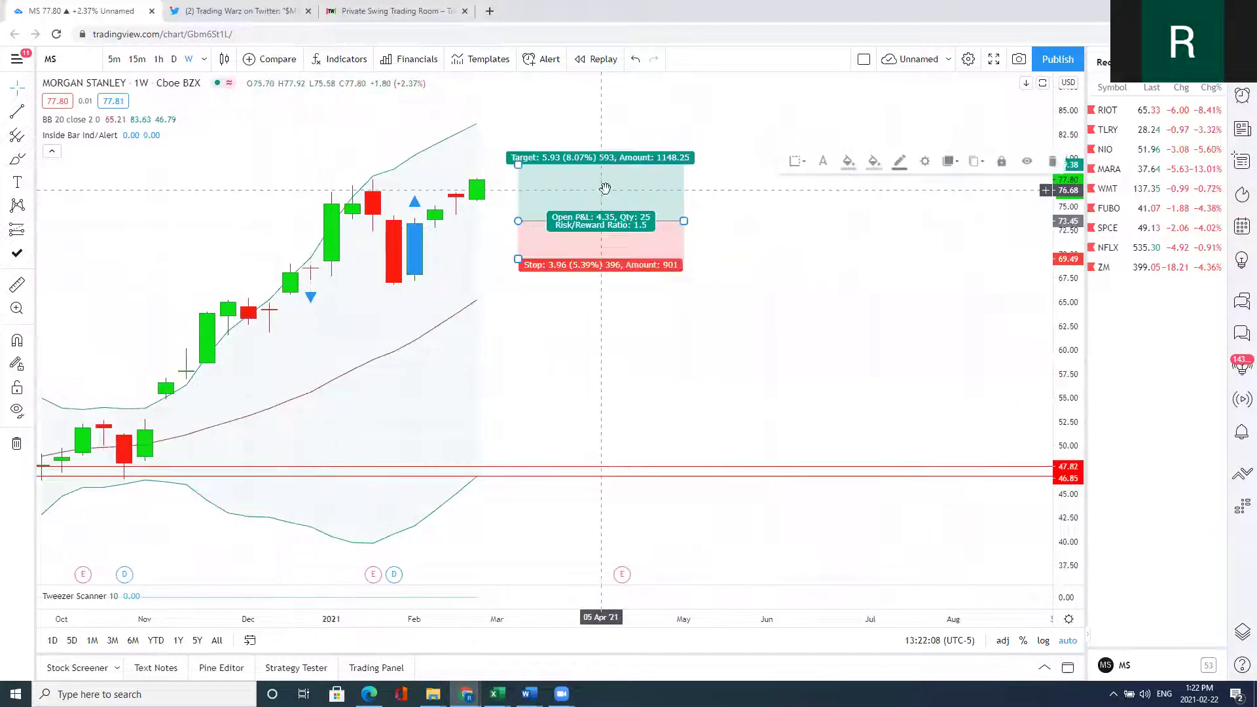
double_click(603, 190)
key("Escape")
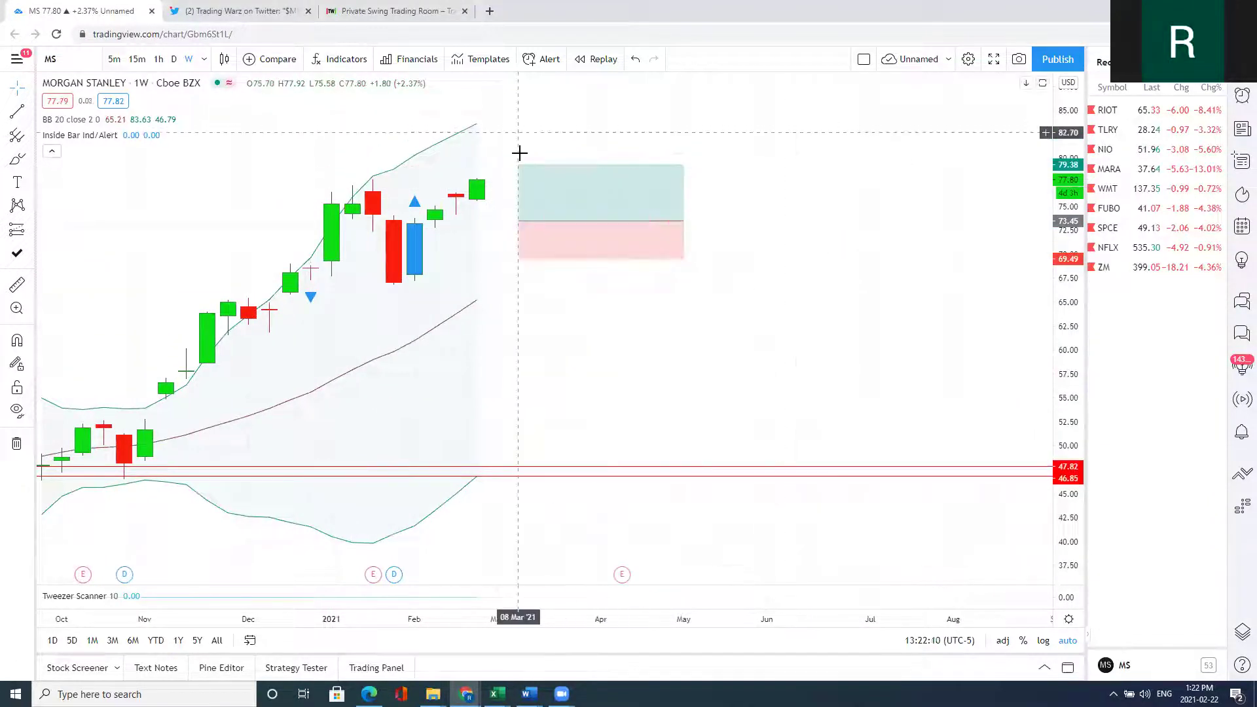
left_click(514, 167)
left_click_drag(515, 167, 510, 182)
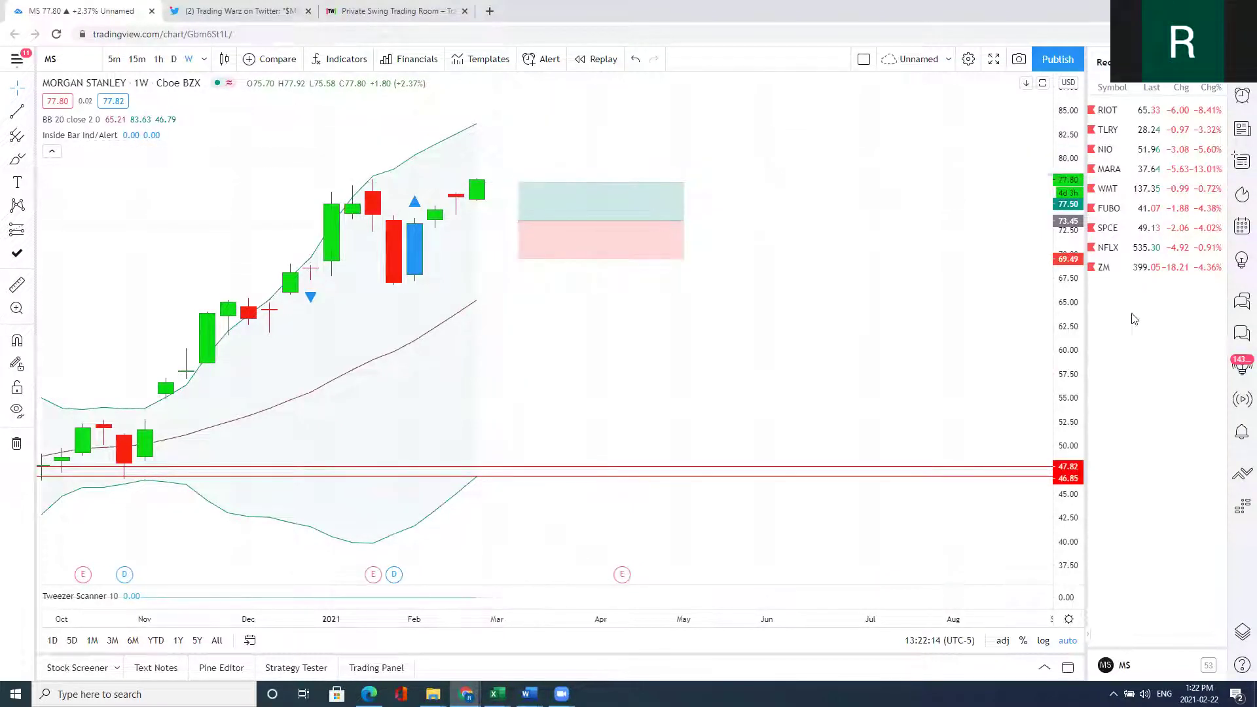
- Stretch the price scale and recenter the recent candles and position box
left_click_drag(1060, 197, 1059, 119)
key("alt+r")
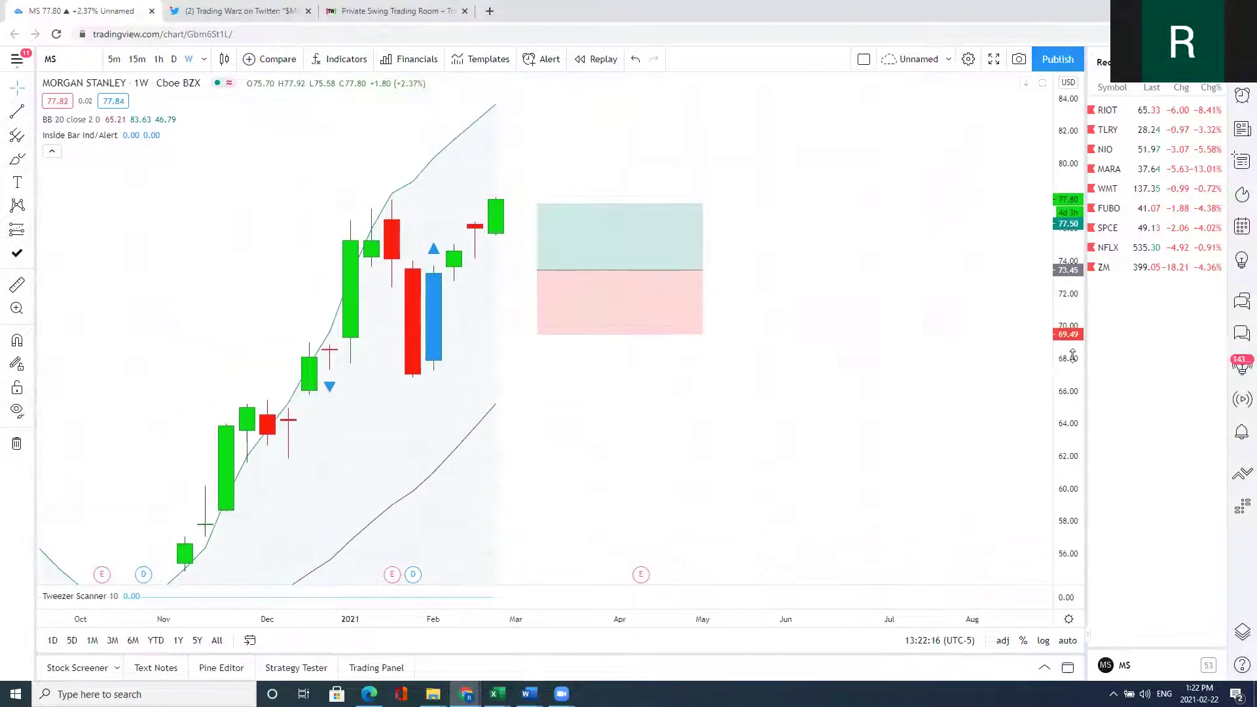
scroll(916, 265, "up", 2)
left_click_drag(870, 262, 956, 336)
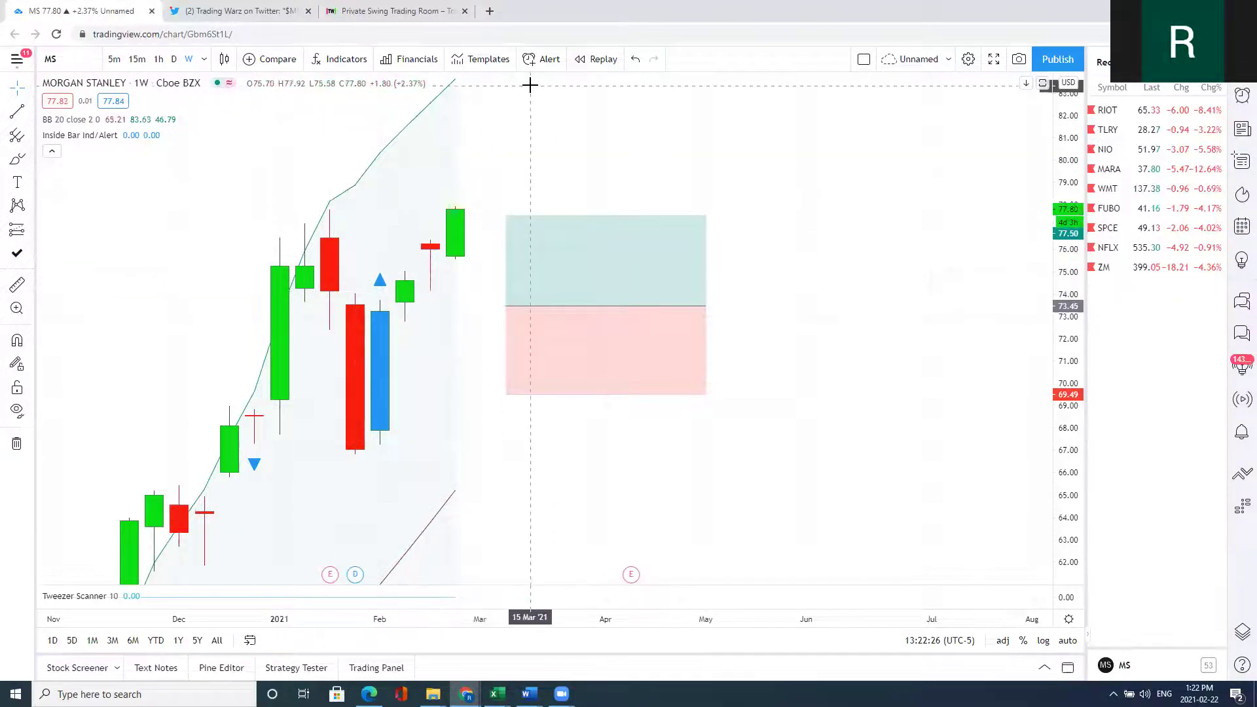
- Auto-fit the chart's price scale, view the $MS winner tweet, then move to the trading-room page
mouse_move(541, 275)
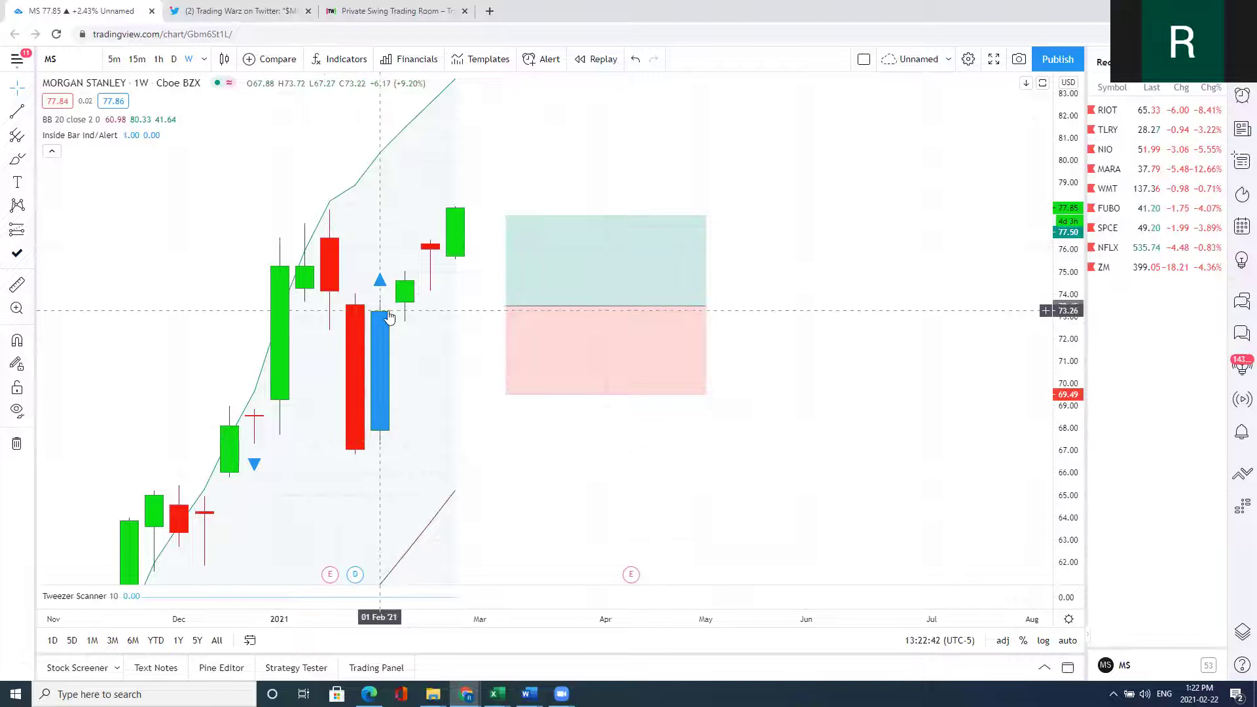
left_click(1068, 640)
left_click(216, 11)
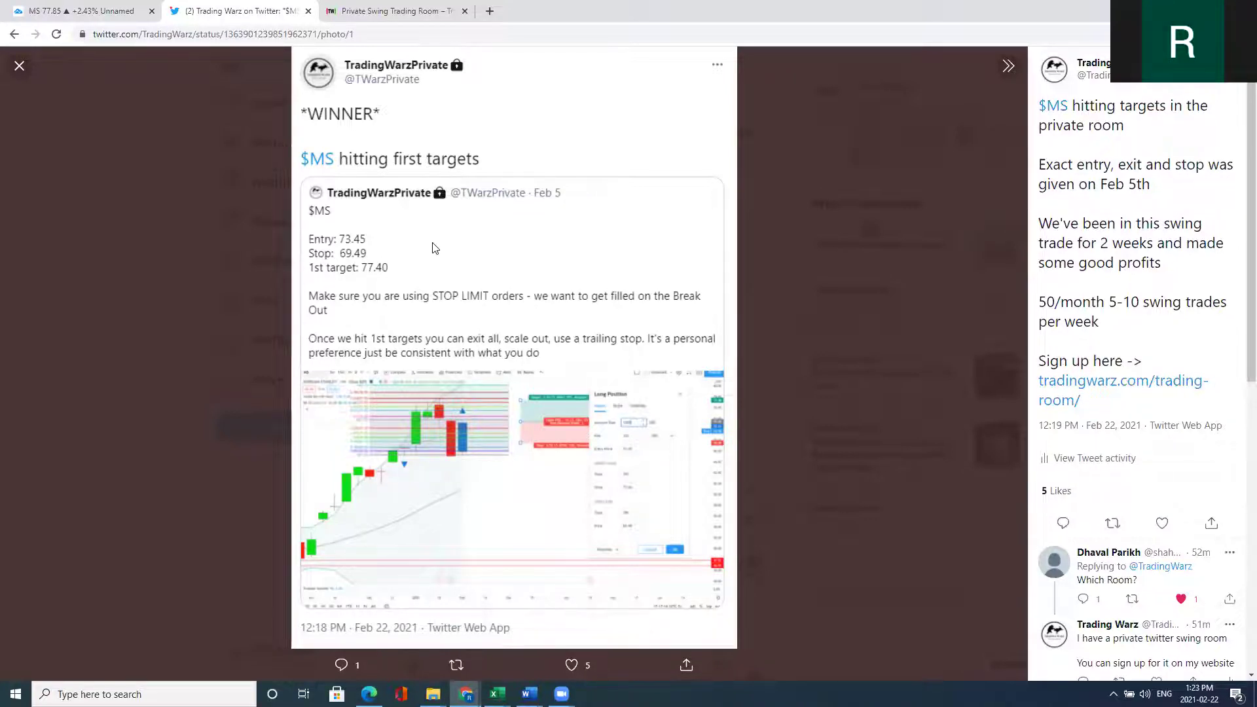
key("ctrl+Tab")
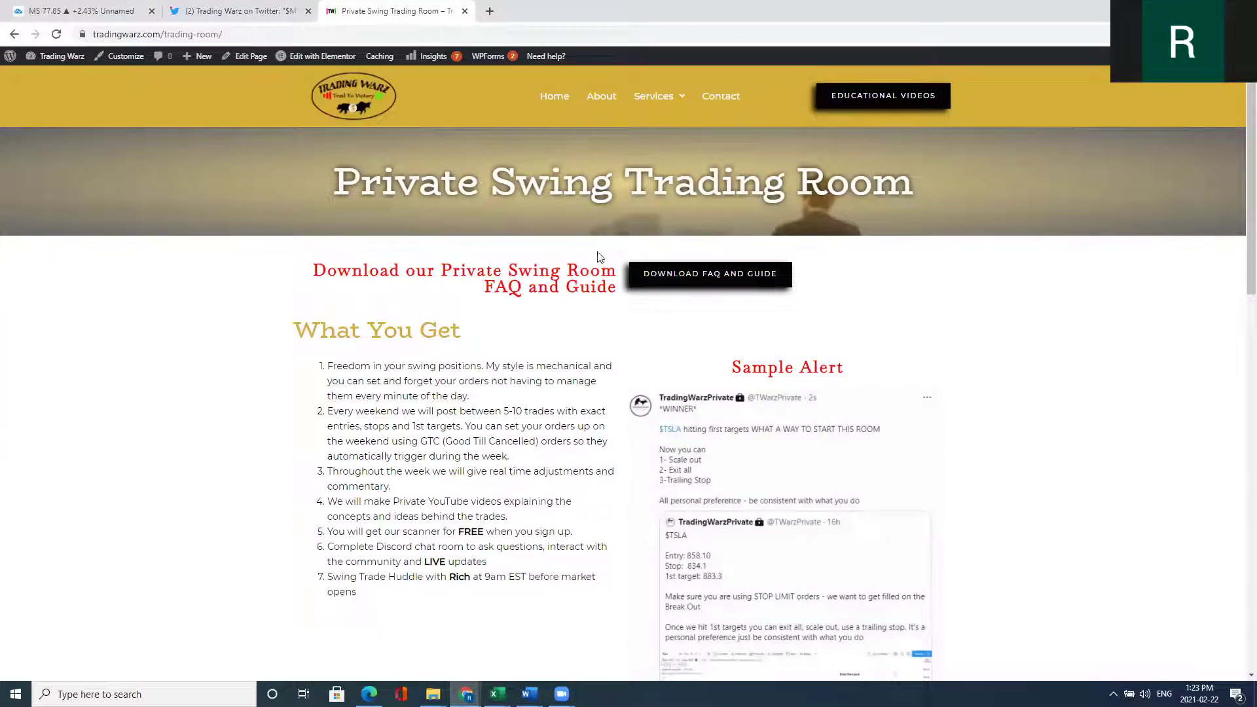
- Open the Private Swing Room FAQ and Guide PDF and read both pages down to Links
left_click(673, 284)
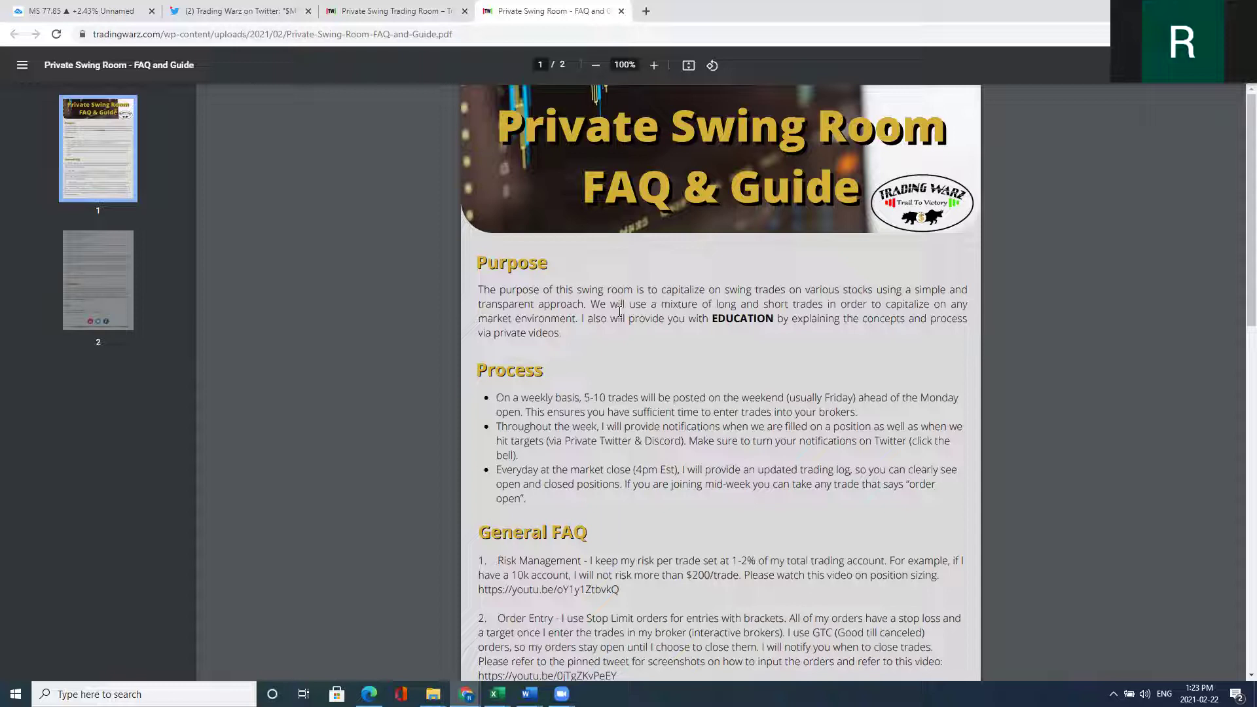
scroll(629, 283, "down", 10)
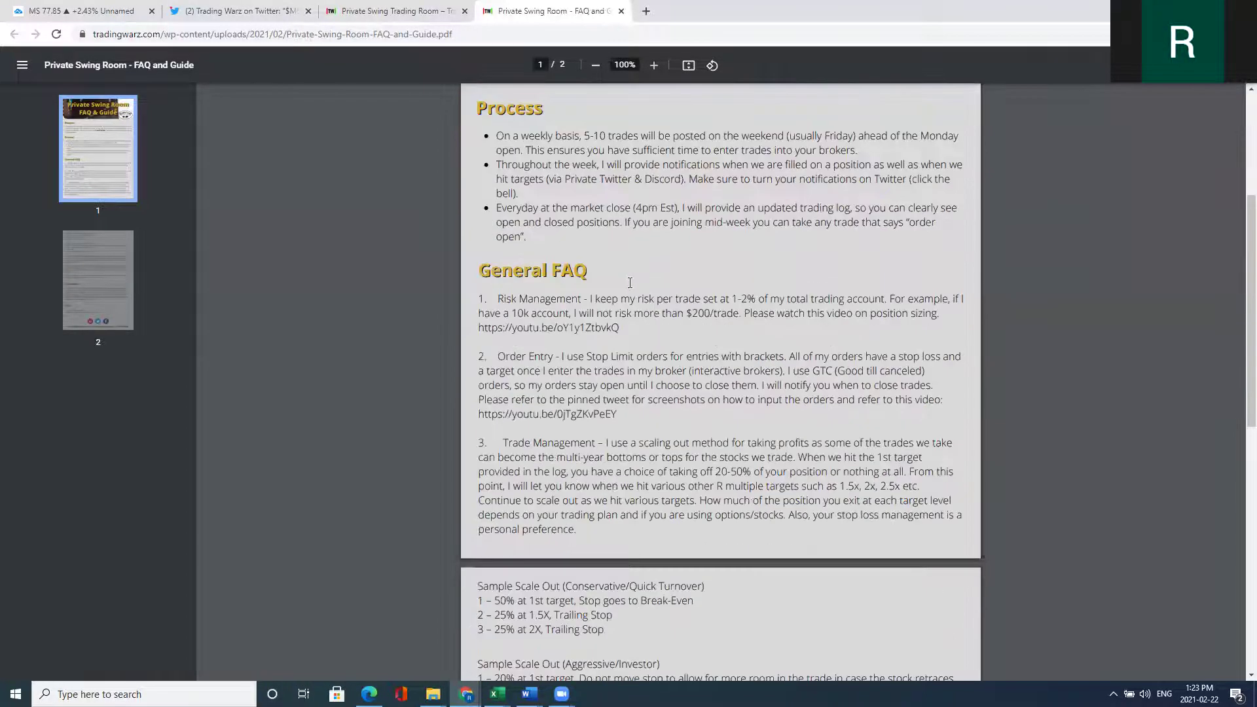
scroll(630, 282, "up", 5)
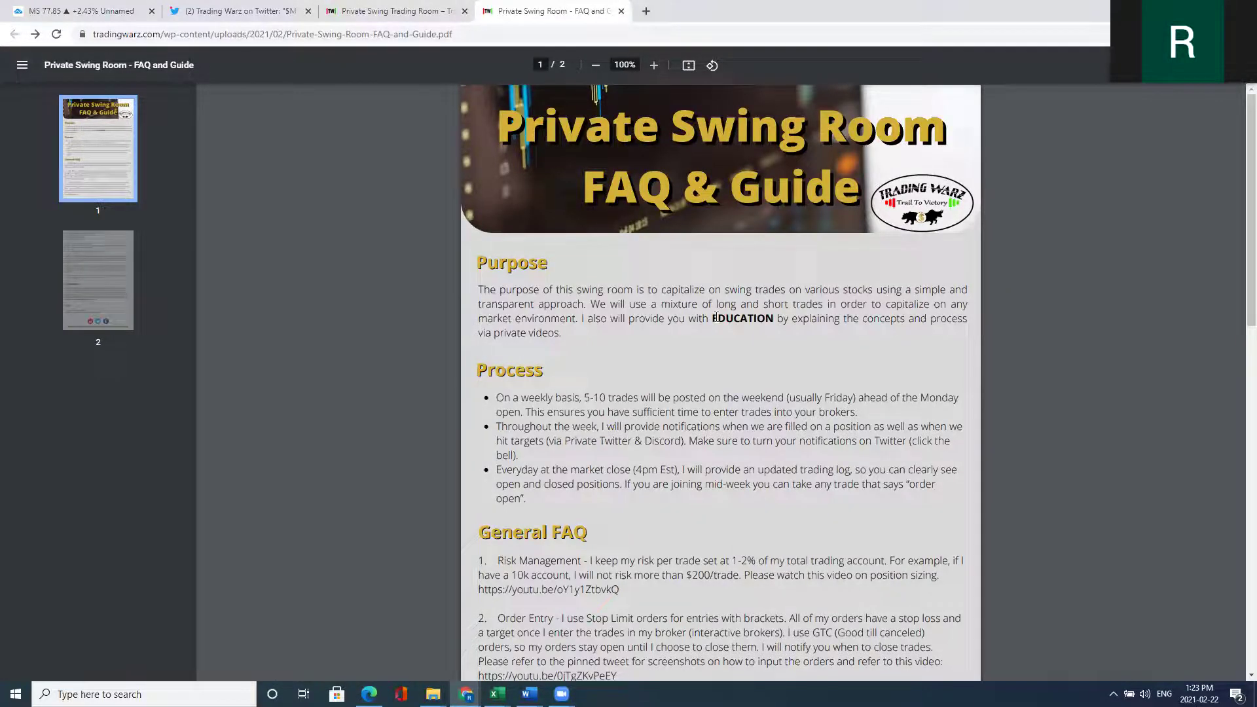
scroll(716, 317, "down", 4)
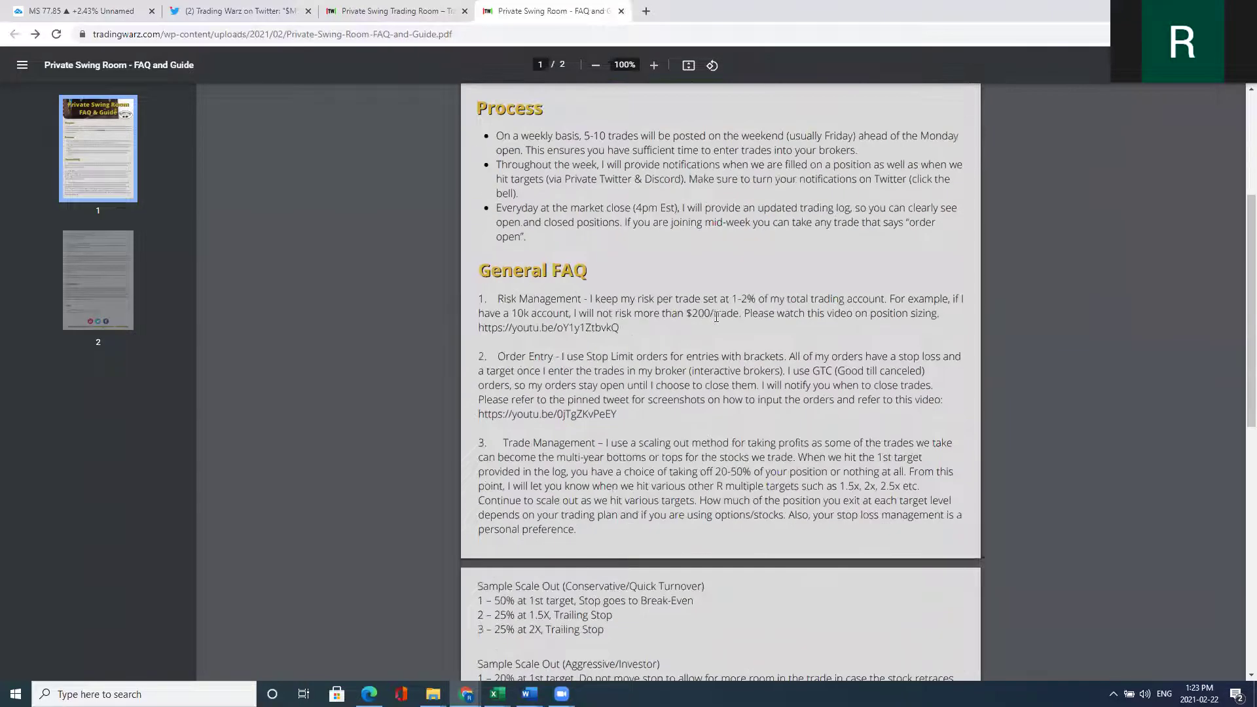
scroll(793, 215, "up", 3)
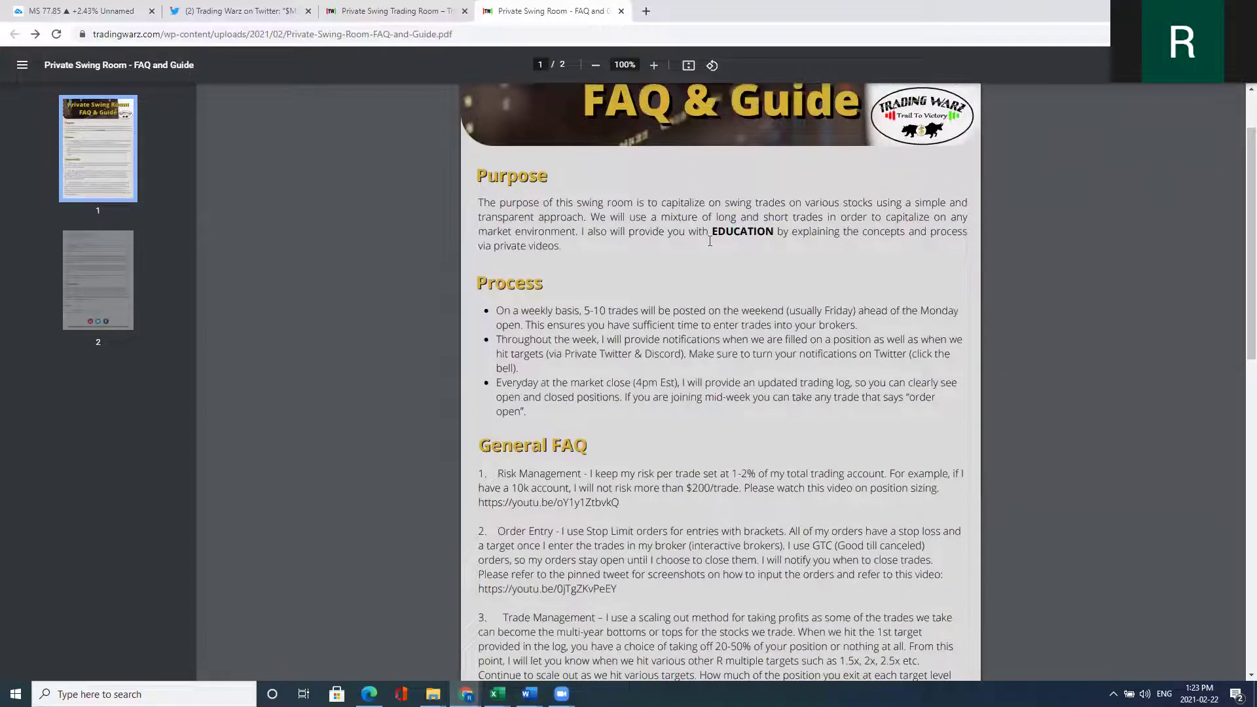
scroll(742, 310, "down", 5)
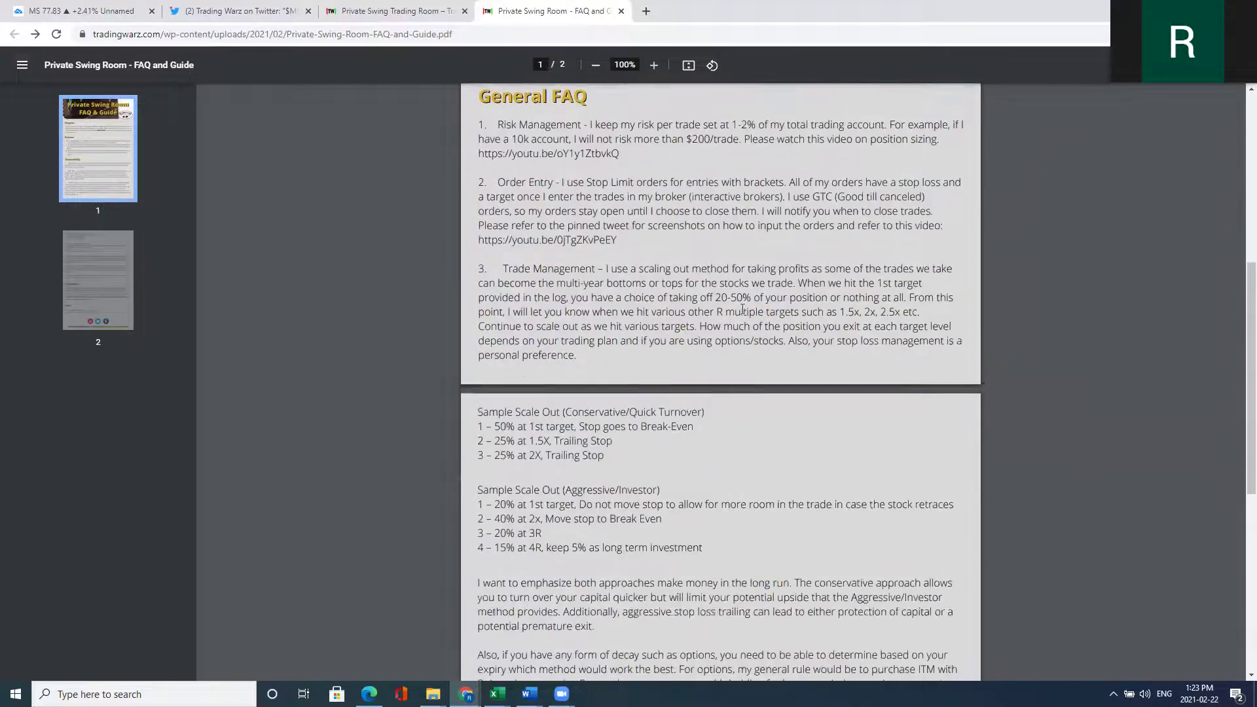
scroll(742, 309, "down", 1)
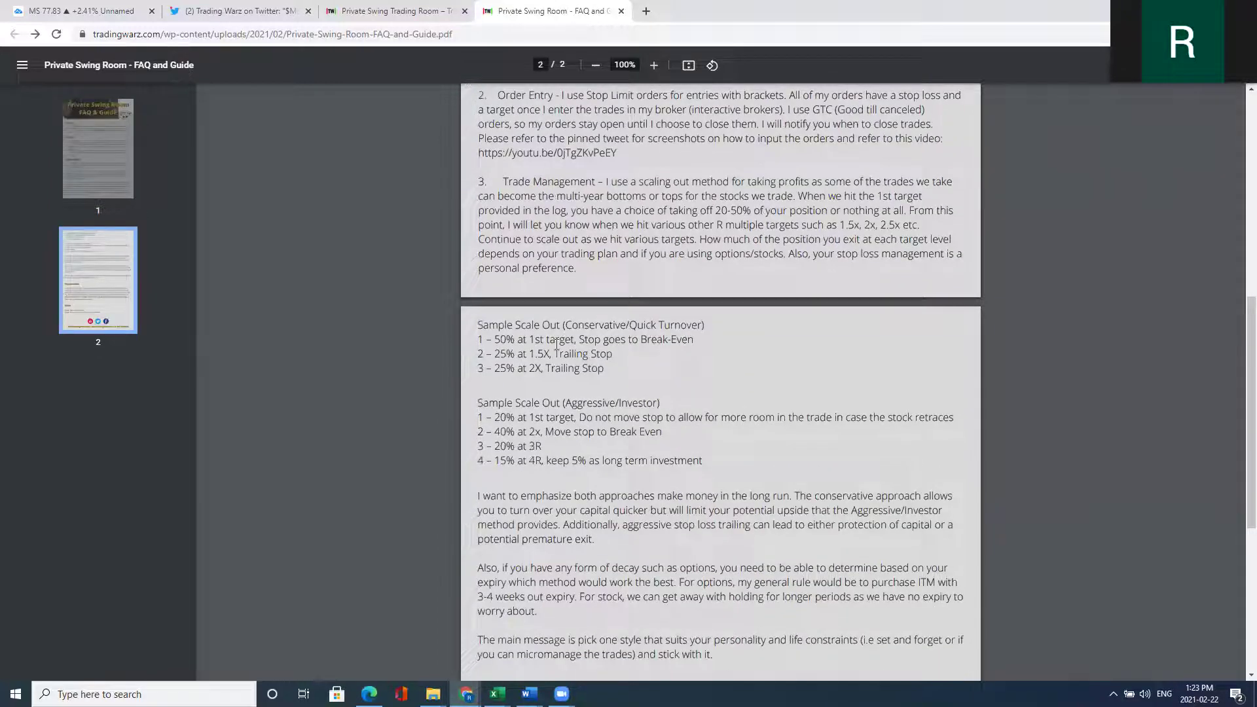
scroll(663, 364, "down", 5)
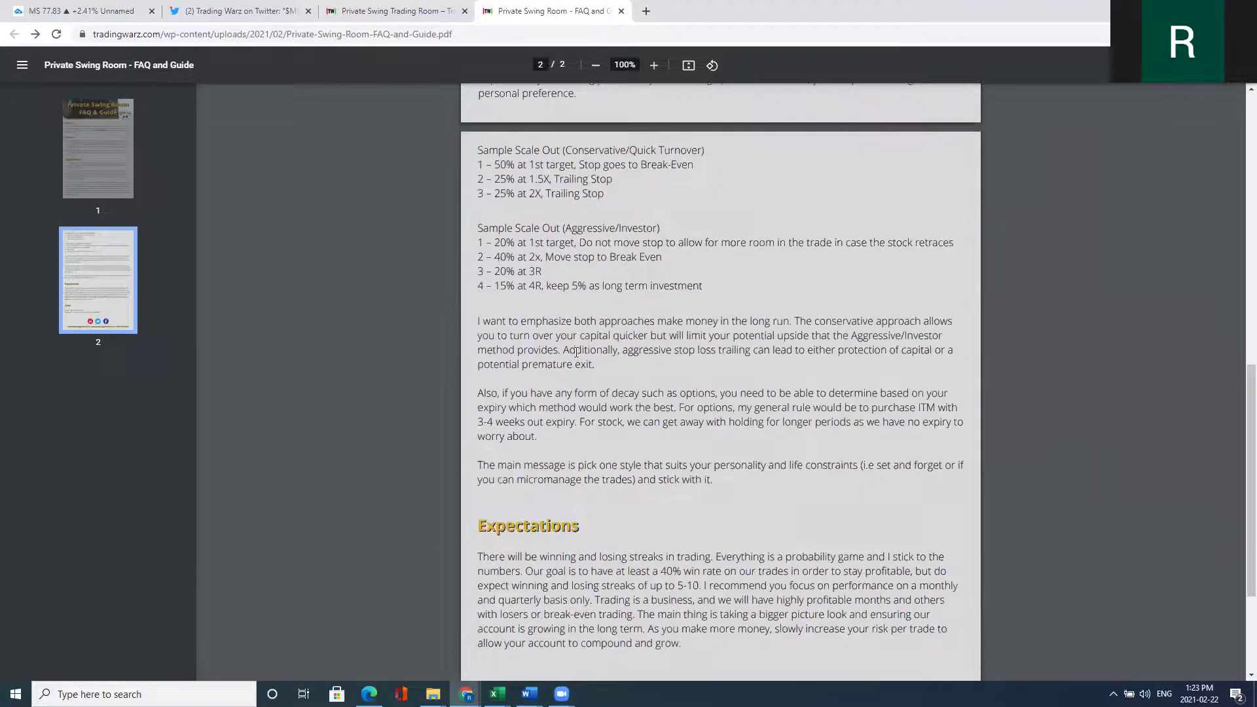
scroll(575, 352, "down", 1)
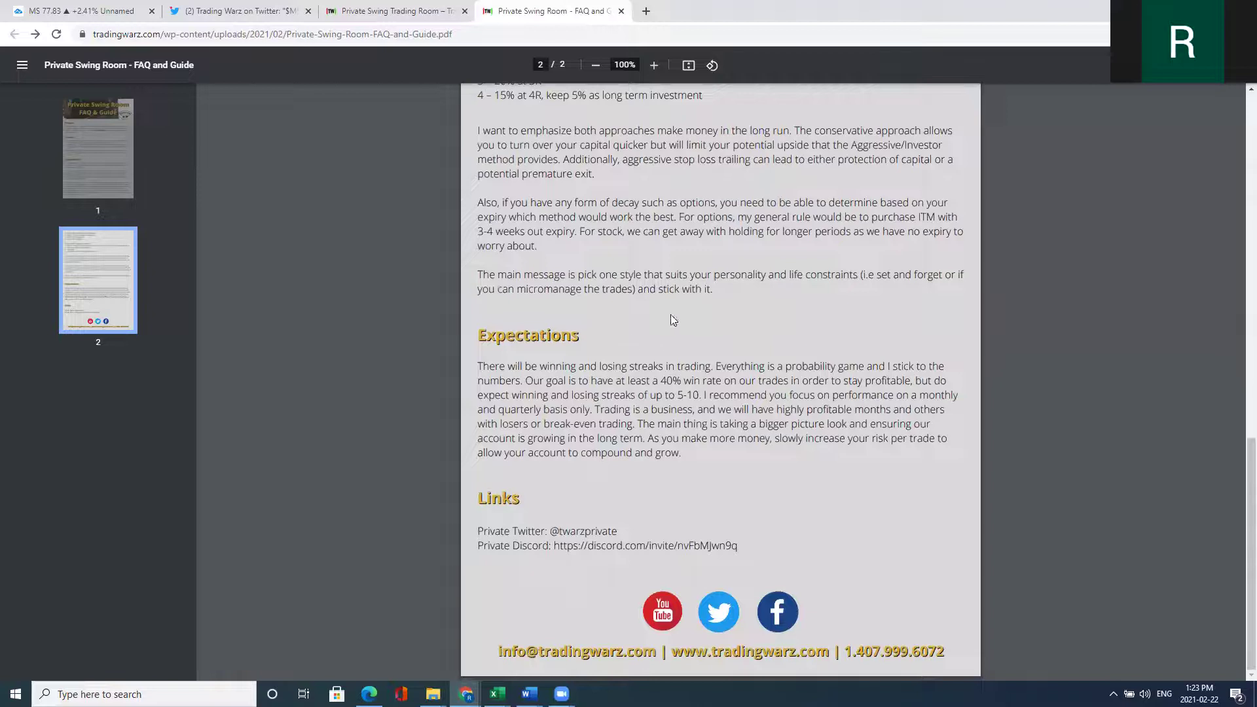
scroll(576, 262, "up", 2)
- Back on the trading-room page, scroll to January Results and The Process, then return to the top
left_click(366, 11)
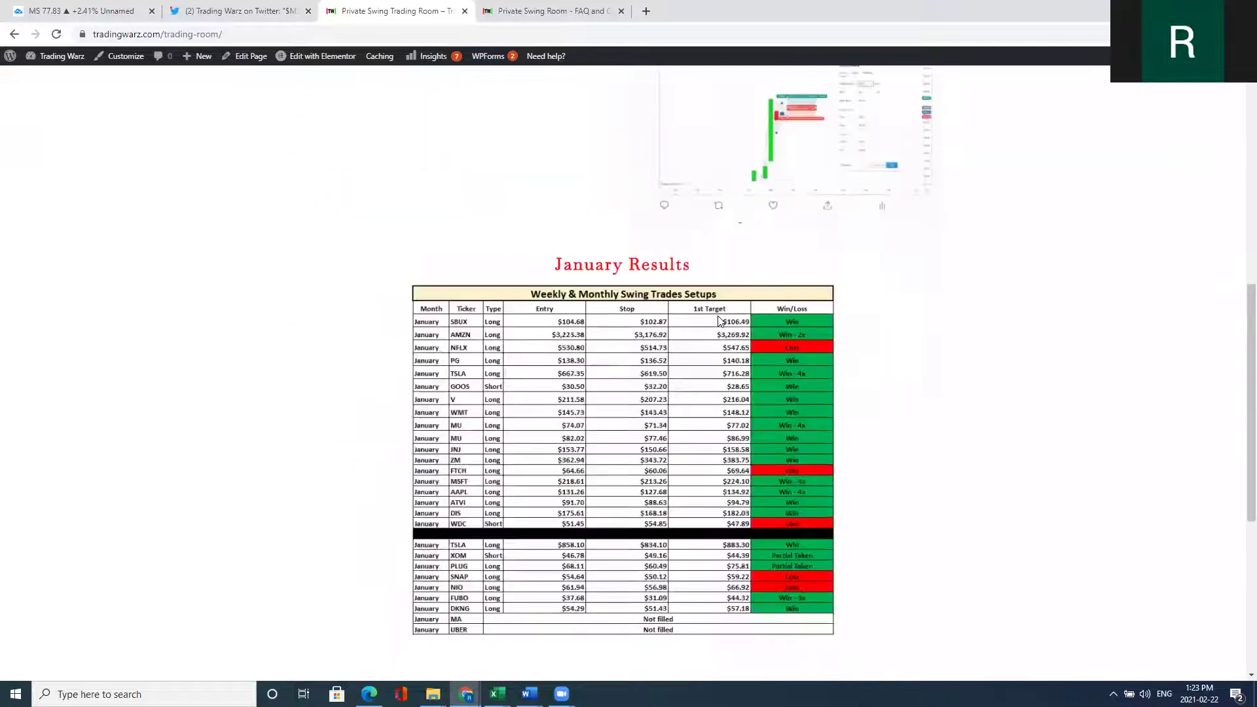
scroll(718, 321, "down", 5)
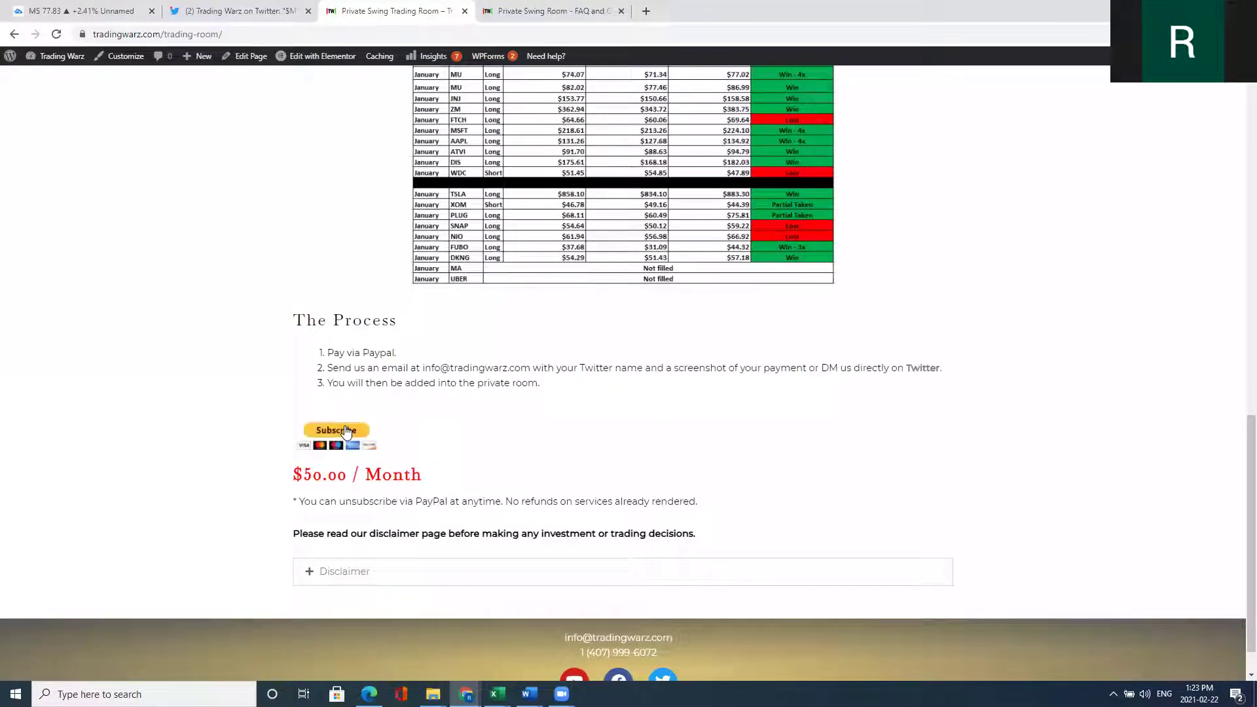
scroll(587, 386, "up", 10)
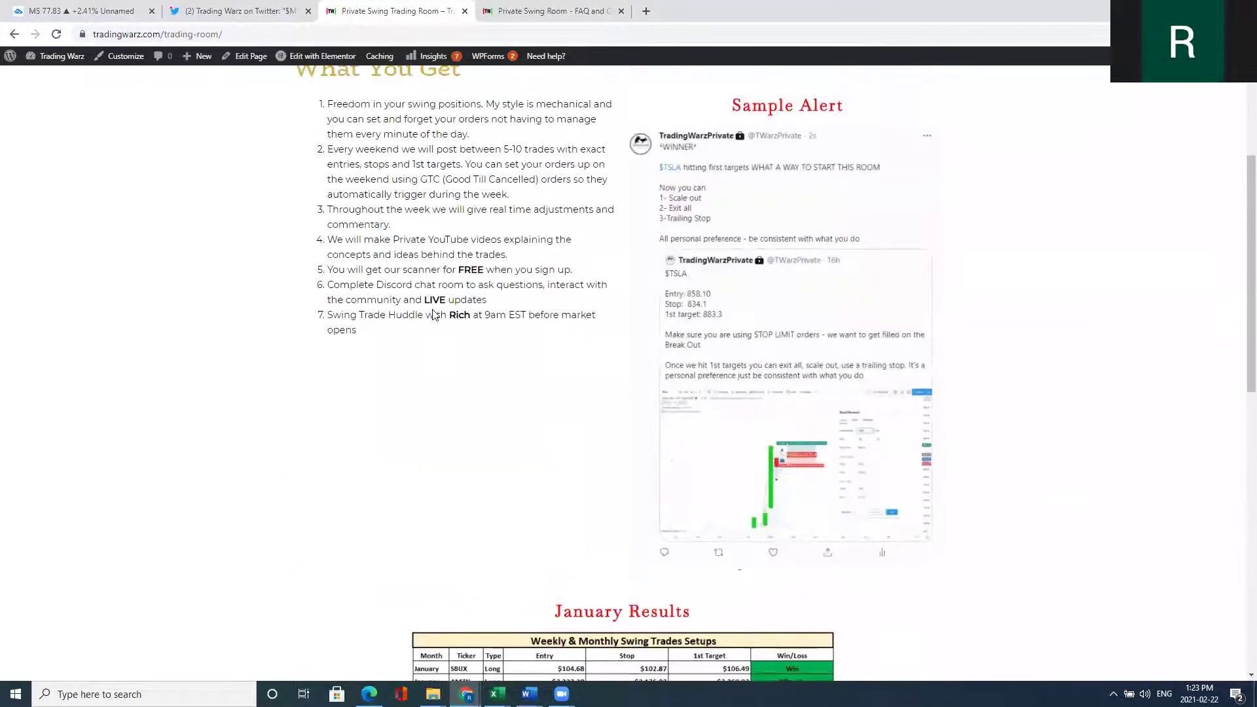
scroll(432, 315, "up", 4)
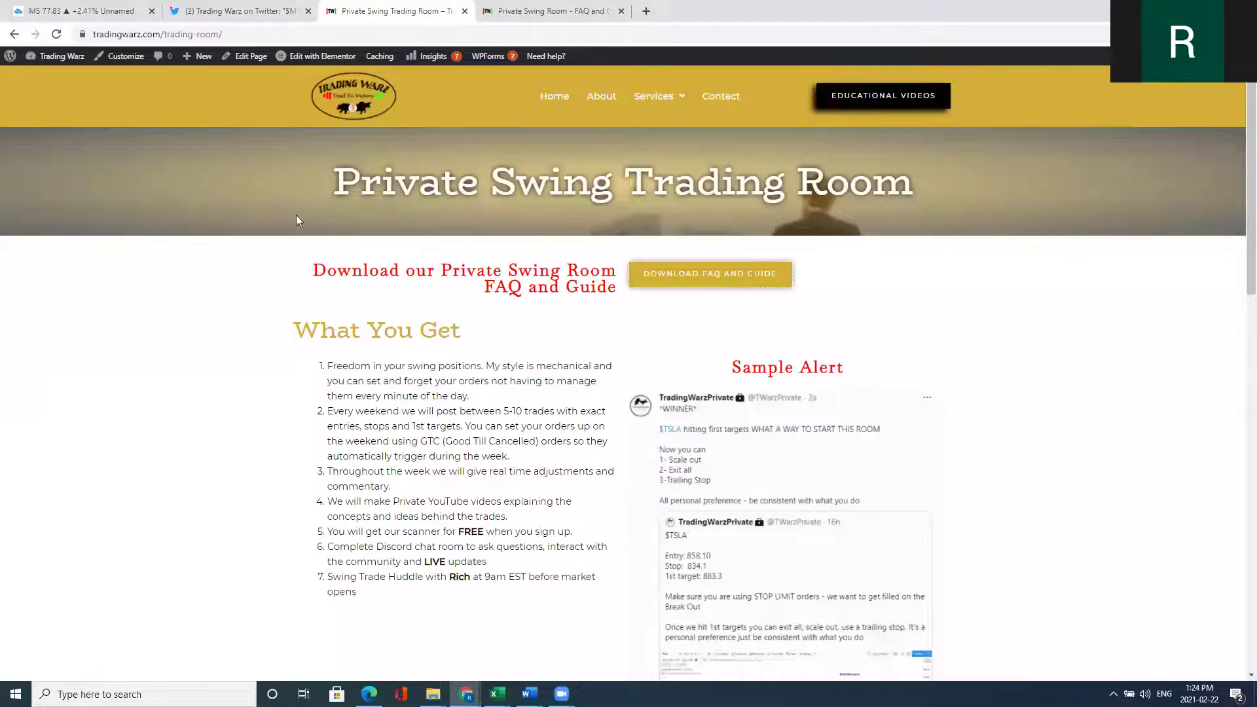
- Switch to the Morgan Stanley chart, zoom out, and stretch the price scale vertically
left_click(79, 10)
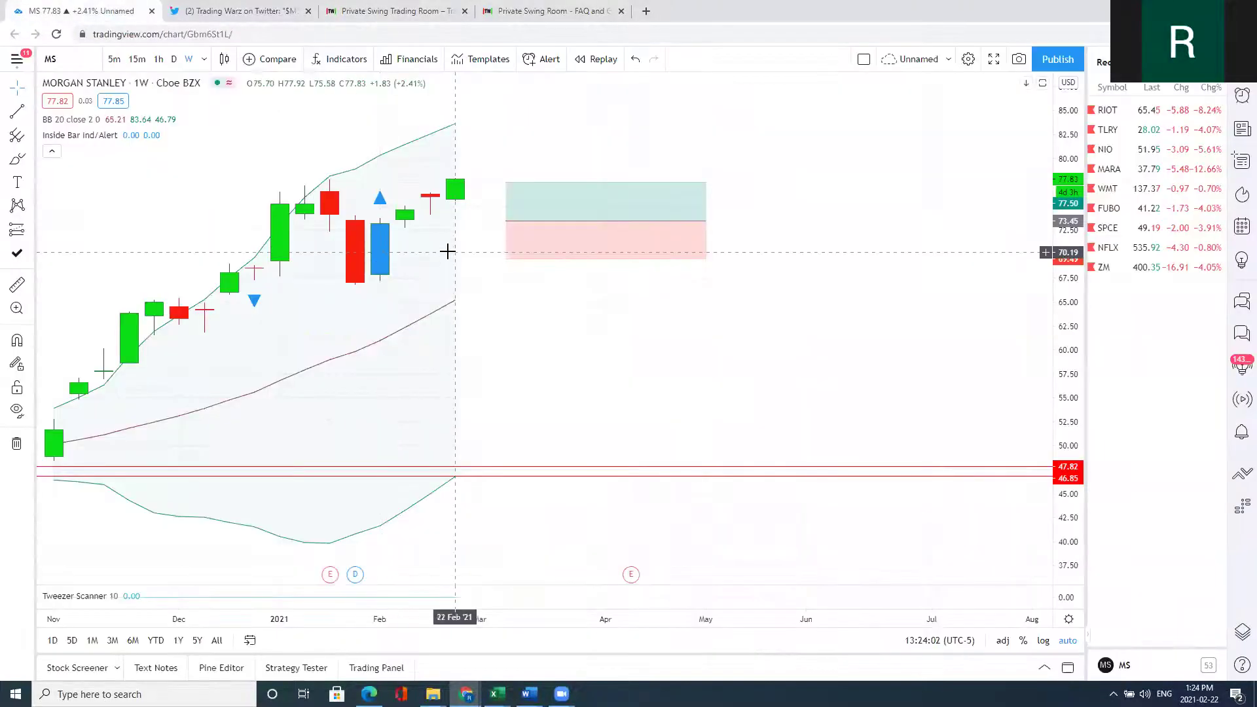
scroll(483, 278, "down", 5)
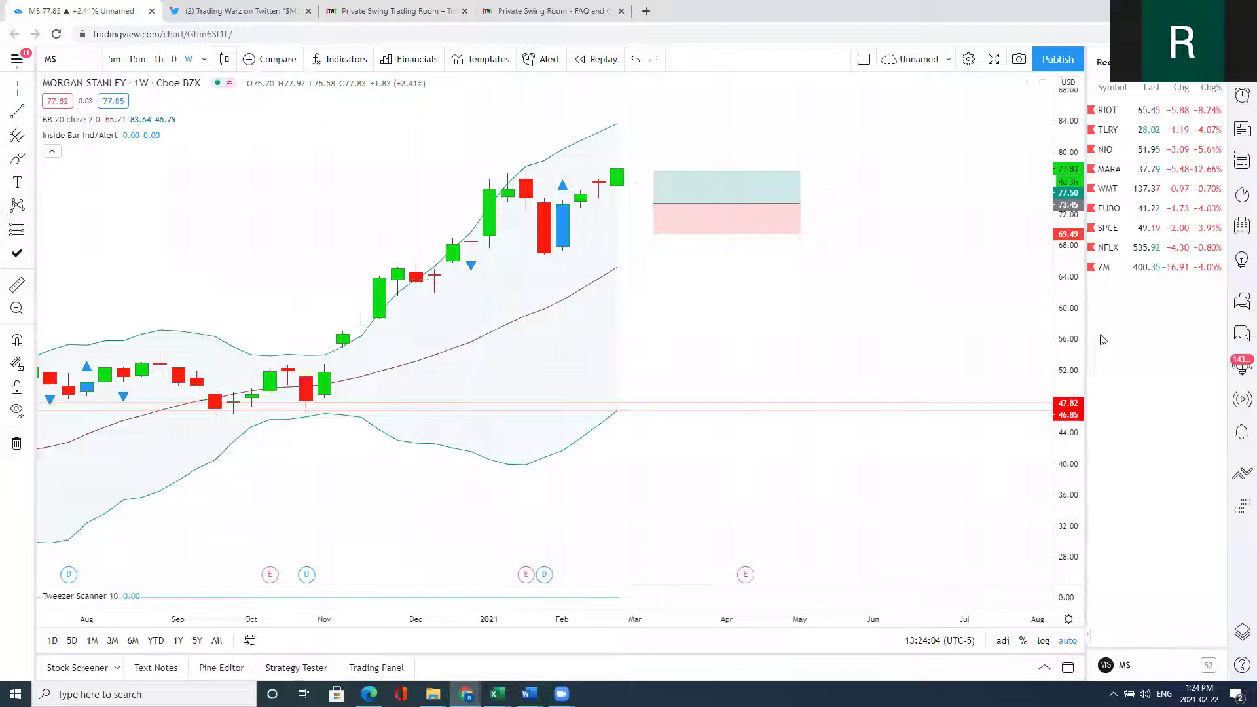
left_click_drag(1073, 339, 805, 286)
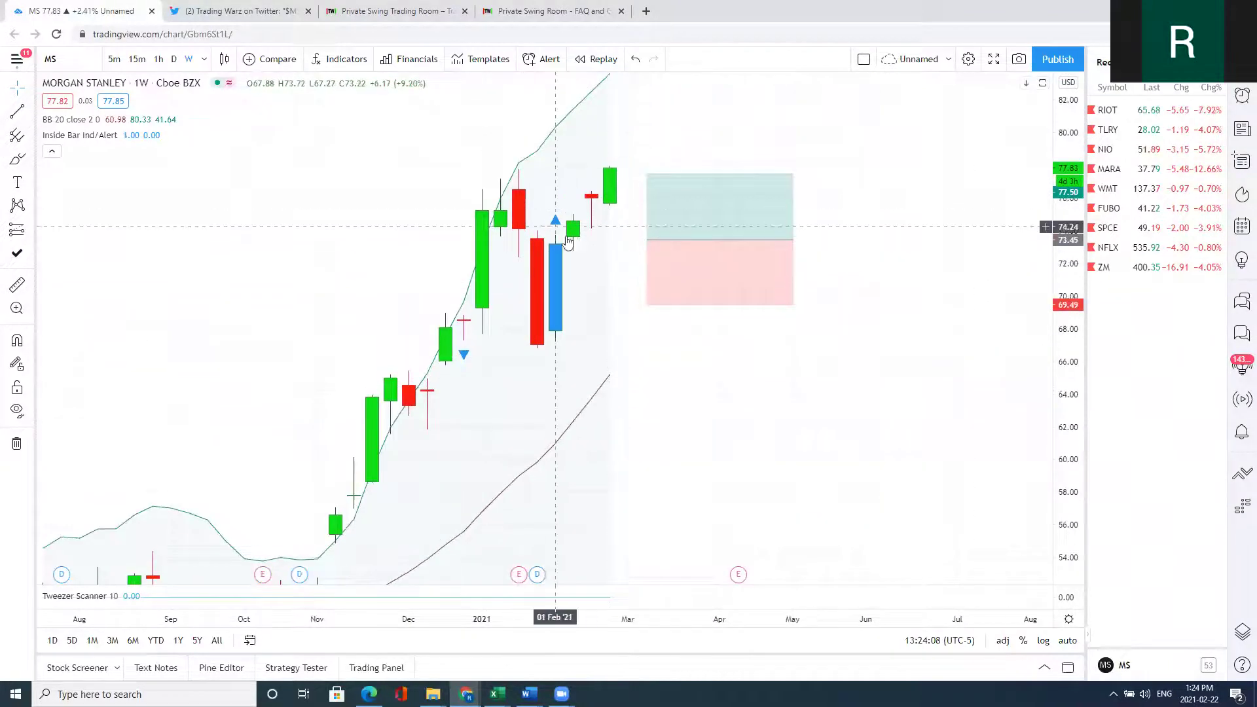